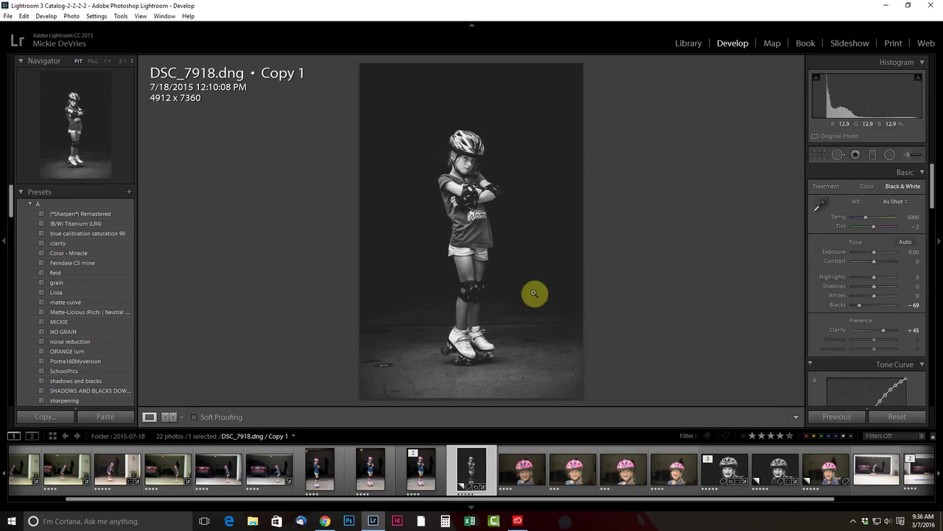
# Apply the (B/W) Titanium (LR4) preset to the color photo DSC_7918.dng and reduce its grain amount to 0.
pyautogui.click(426, 468)
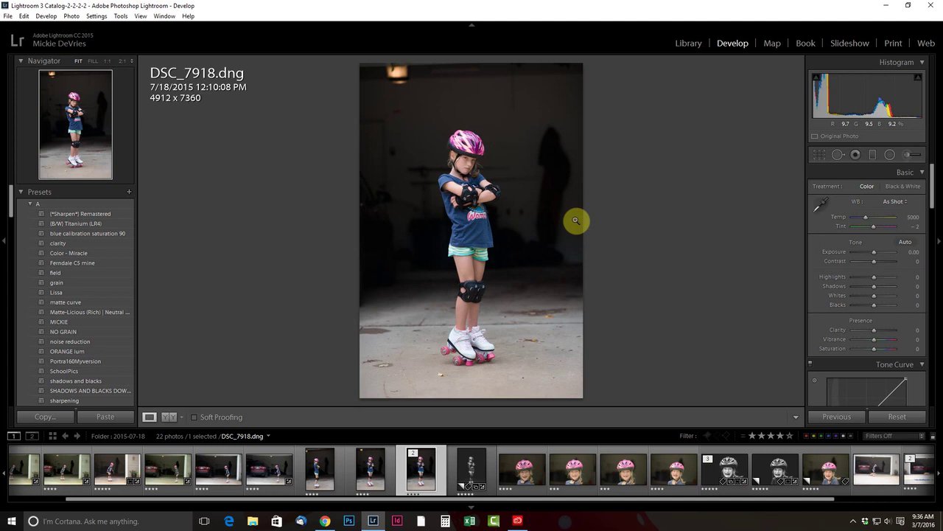
pyautogui.click(78, 225)
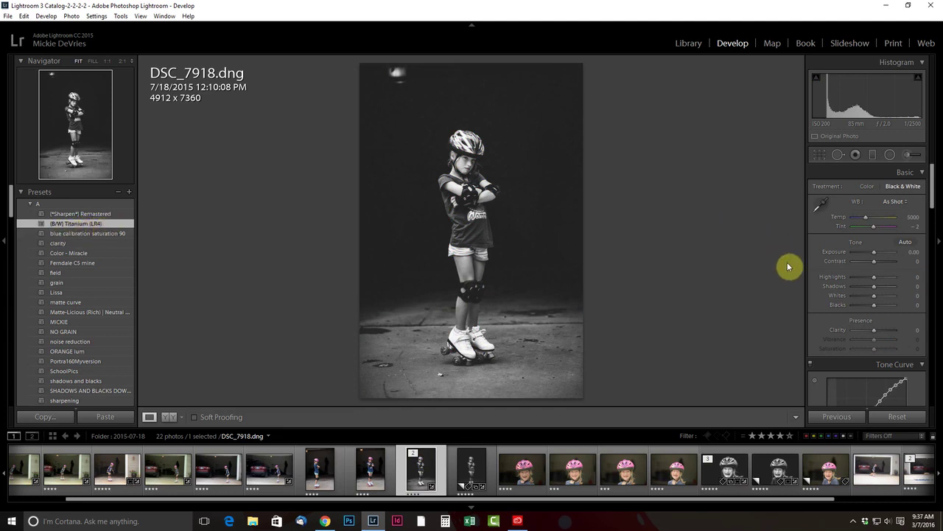
pyautogui.moveTo(933, 180); pyautogui.dragTo(933, 371)
pyautogui.moveTo(863, 254); pyautogui.dragTo(843, 254)
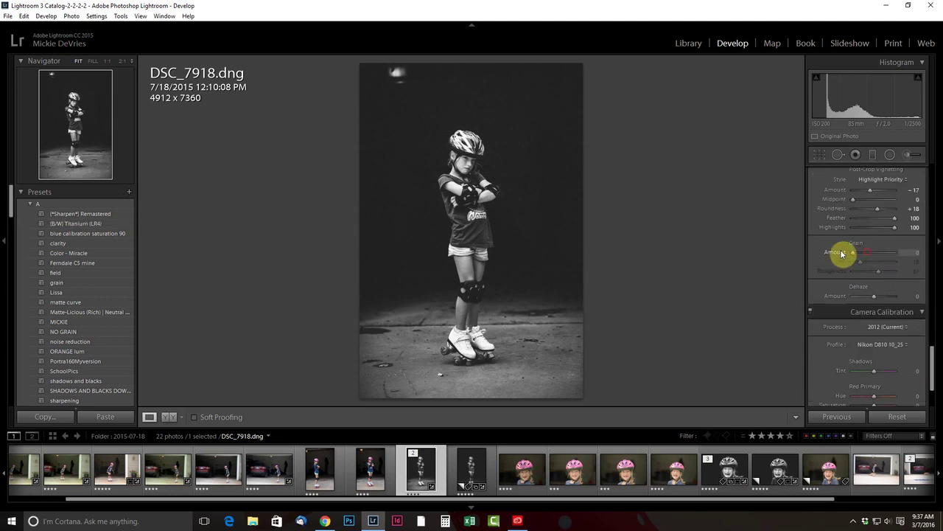
pyautogui.moveTo(933, 354); pyautogui.dragTo(912, 160)
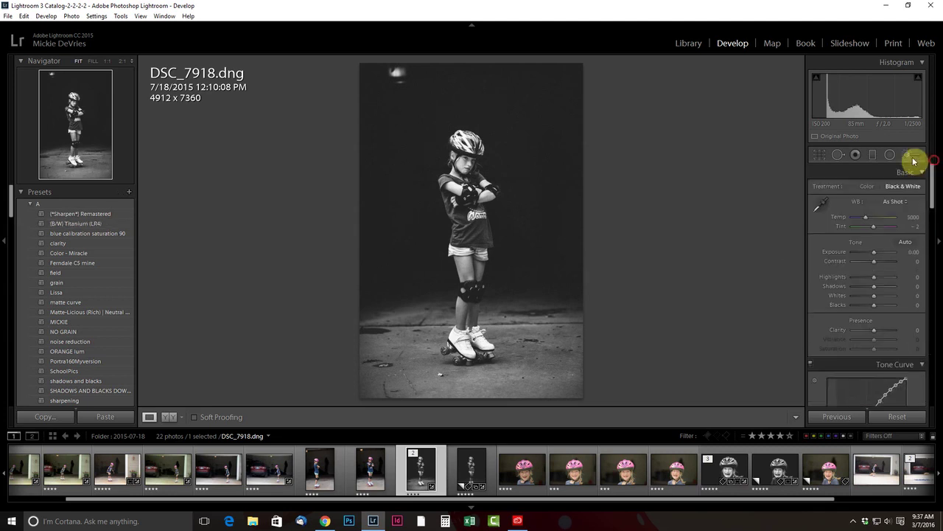
# Examine the girl's face at 2:1 magnification and return to the fitted view of the whole photo.
pyautogui.click(872, 157)
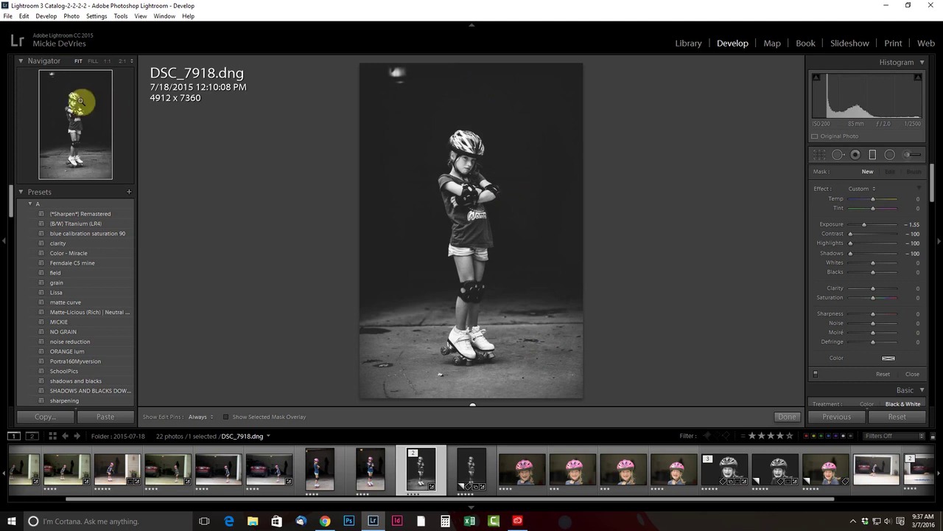
pyautogui.click(78, 101)
pyautogui.moveTo(78, 100); pyautogui.dragTo(74, 106)
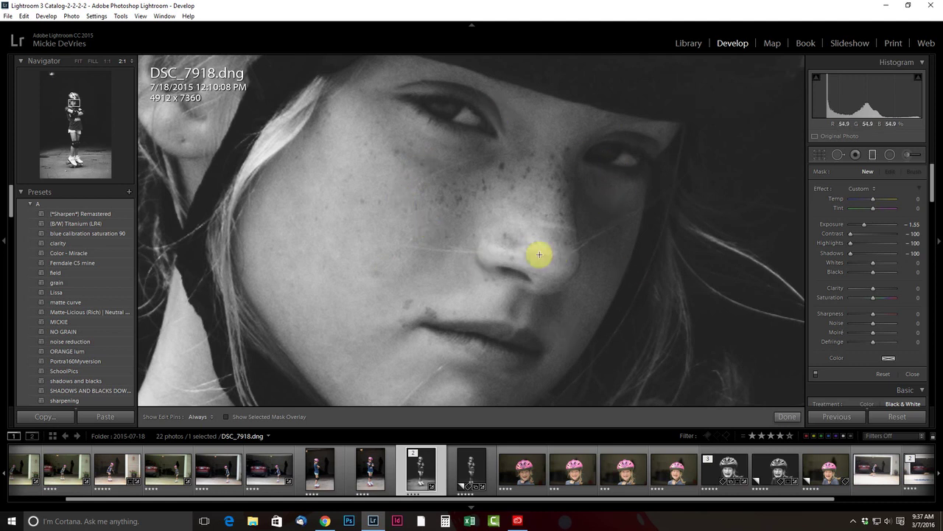
pyautogui.click(79, 60)
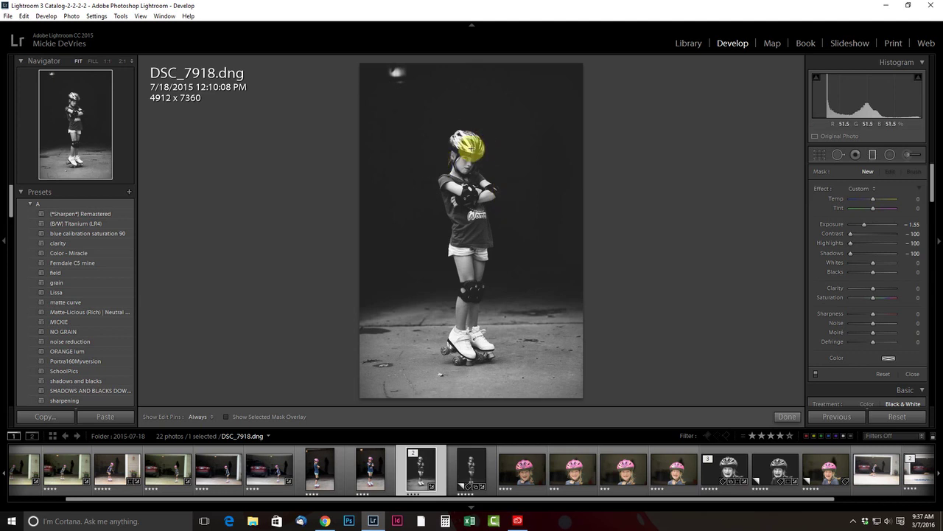
pyautogui.click(874, 155)
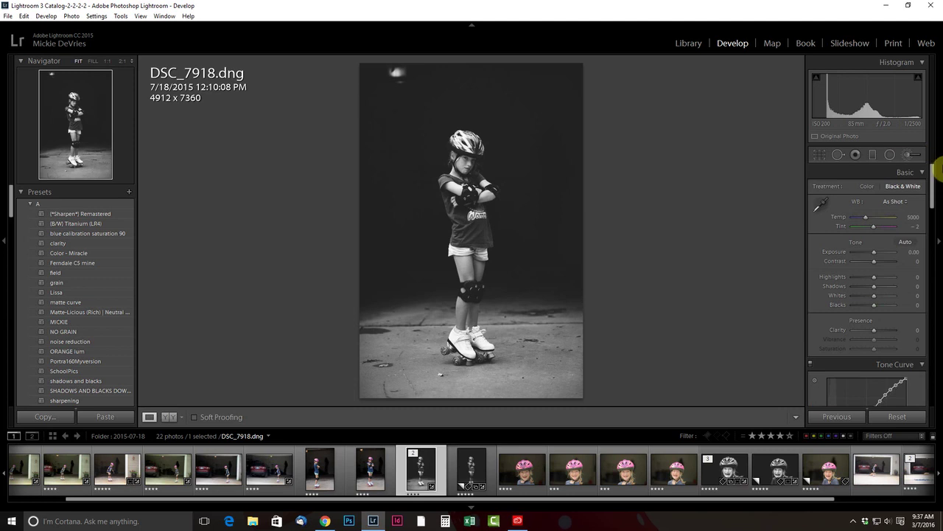
# Set the photo's Clarity to +39 and view the new develop preset options without saving a preset.
pyautogui.moveTo(933, 196)
pyautogui.mouseDown()
pyautogui.moveTo(934, 222)
pyautogui.moveTo(934, 210)
pyautogui.mouseUp()
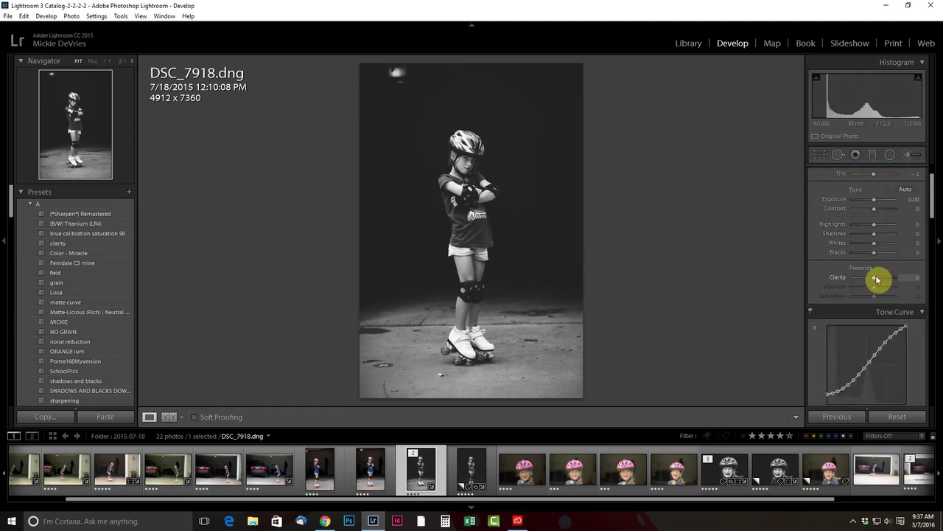
pyautogui.moveTo(877, 279); pyautogui.dragTo(881, 279)
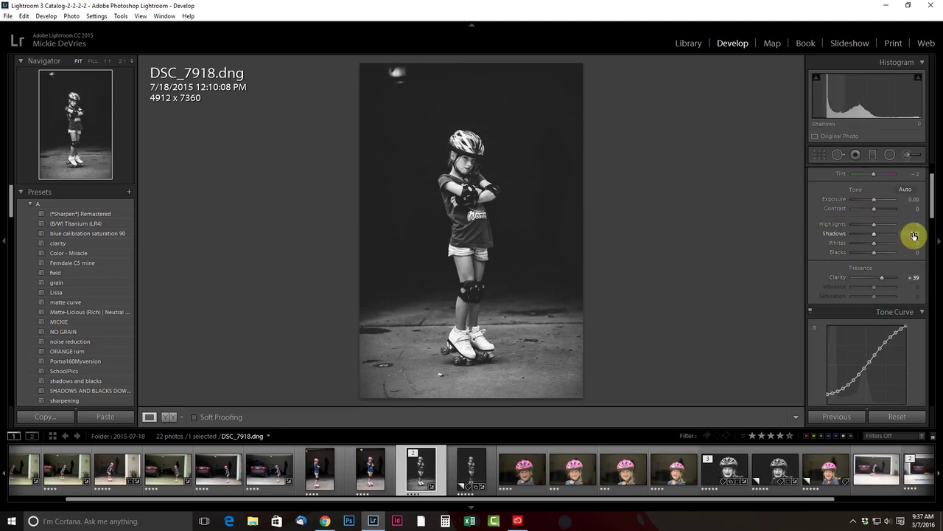
pyautogui.click(130, 192)
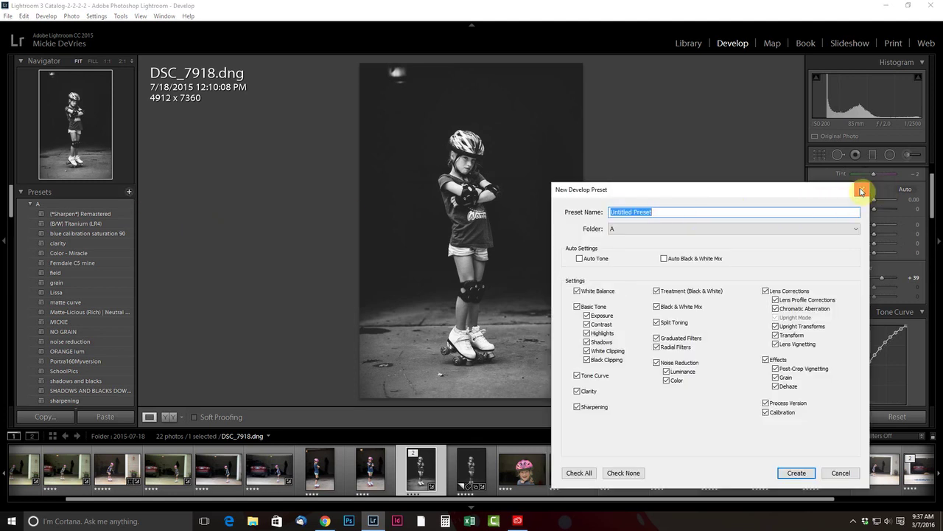
pyautogui.click(861, 191)
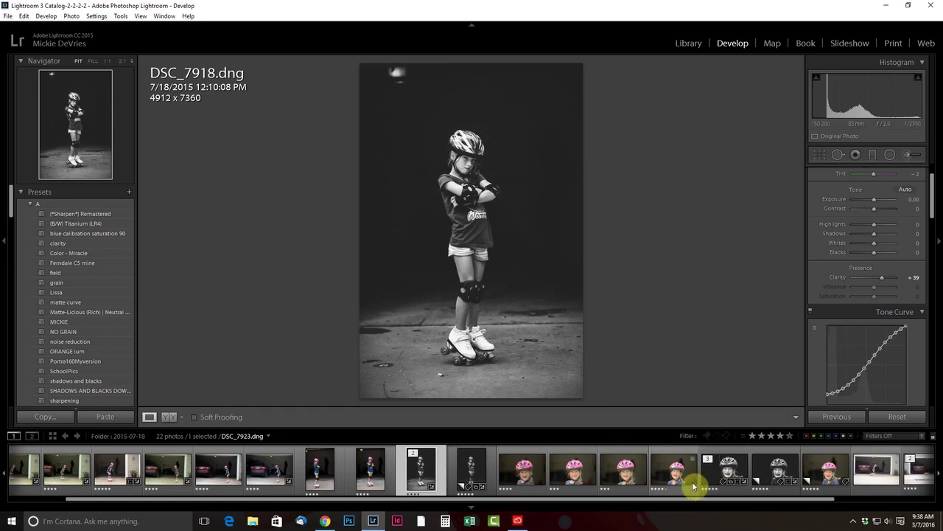
# Apply the Titanium(2) preset to the helmet close-up DSC_7926.dng Copy 2.
pyautogui.click(823, 477)
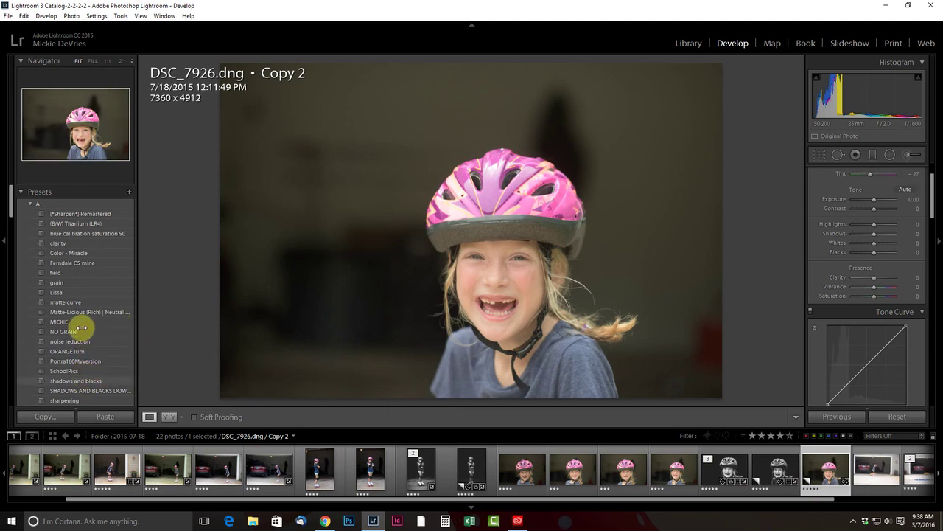
pyautogui.scroll(-3, 83, 383)
pyautogui.click(67, 285)
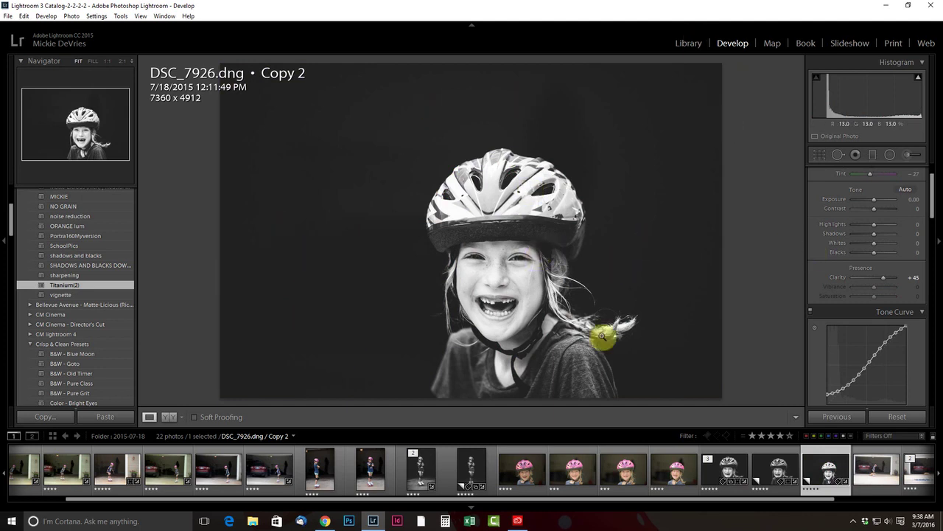
# On the original DSC_7918.dng, set up the Adjustment Brush with exposure -4.00 and load the saved darken effect.
pyautogui.click(483, 470)
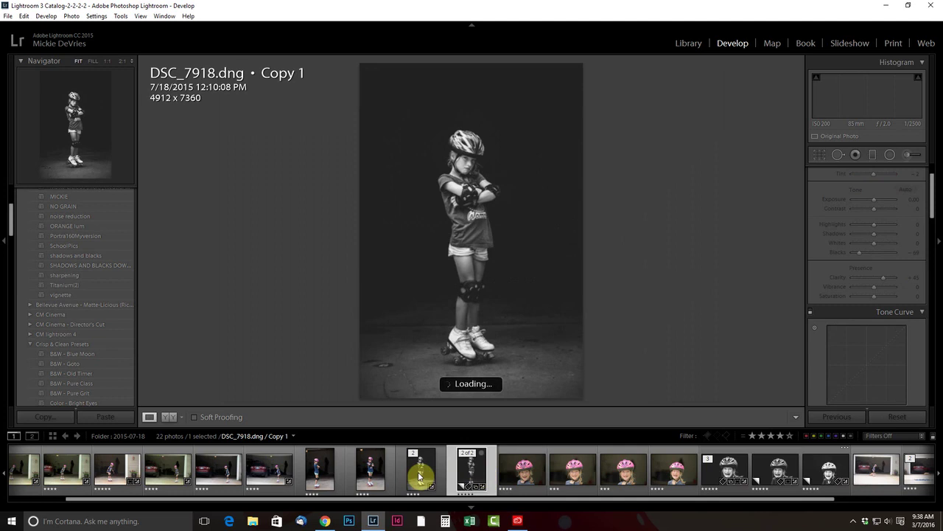
pyautogui.click(426, 476)
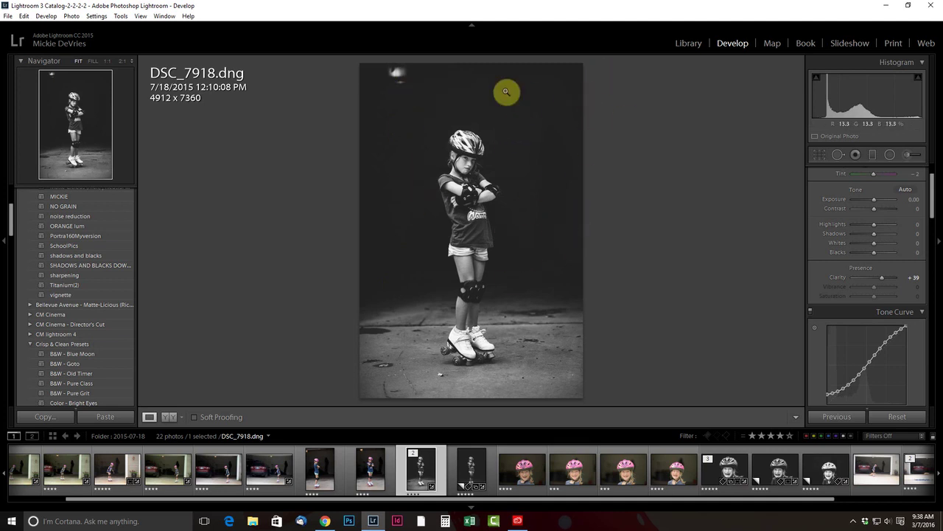
pyautogui.click(911, 156)
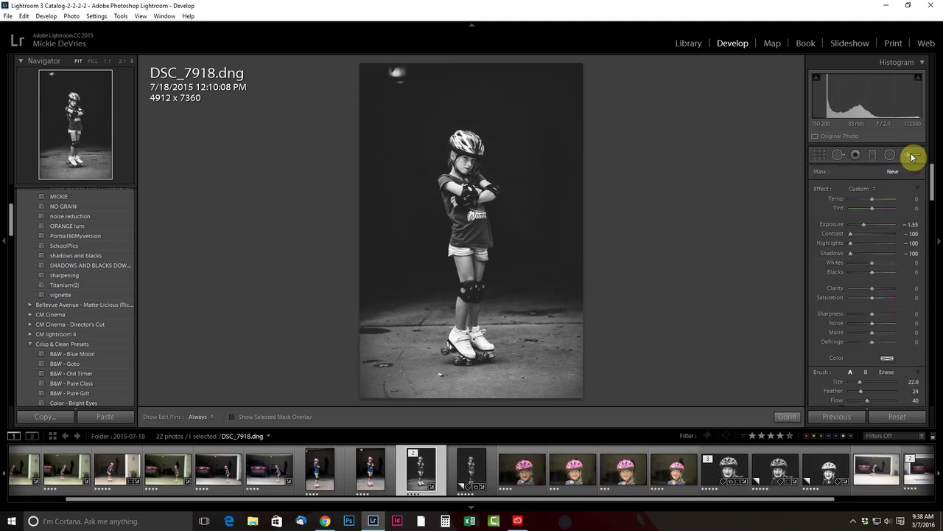
pyautogui.moveTo(864, 225)
pyautogui.mouseDown()
pyautogui.moveTo(842, 228)
pyautogui.moveTo(848, 234)
pyautogui.mouseUp()
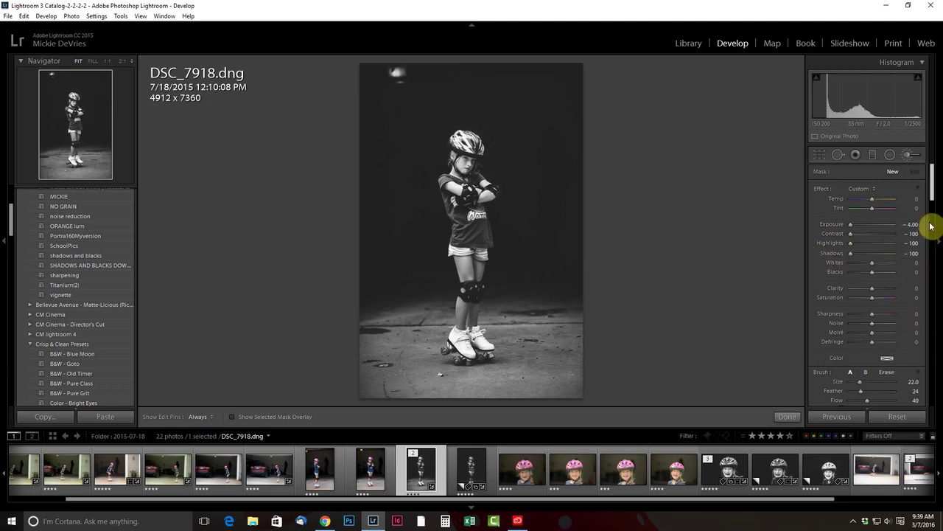
pyautogui.click(864, 190)
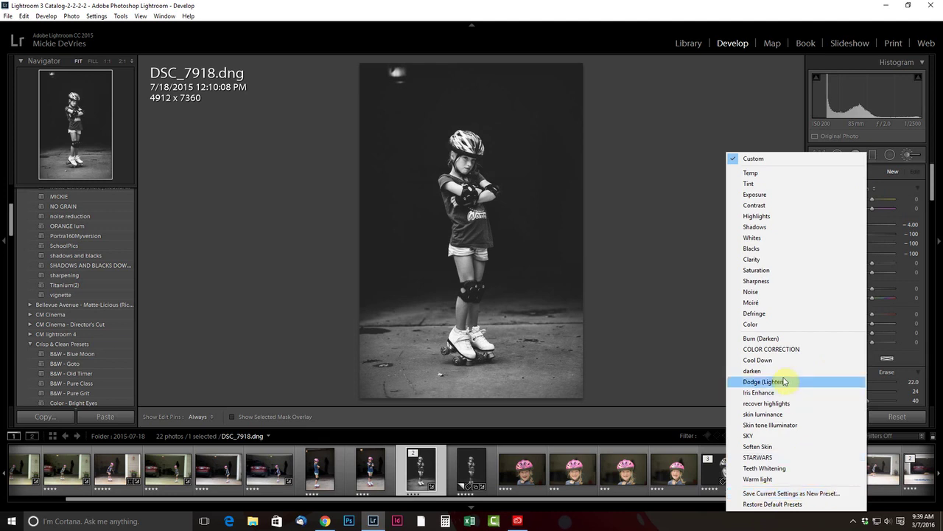
pyautogui.click(678, 127)
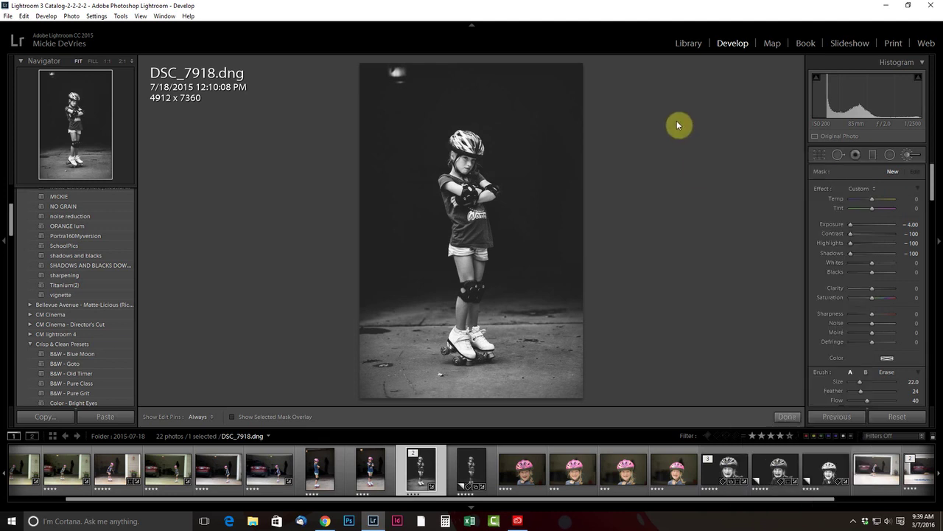
pyautogui.click(857, 194)
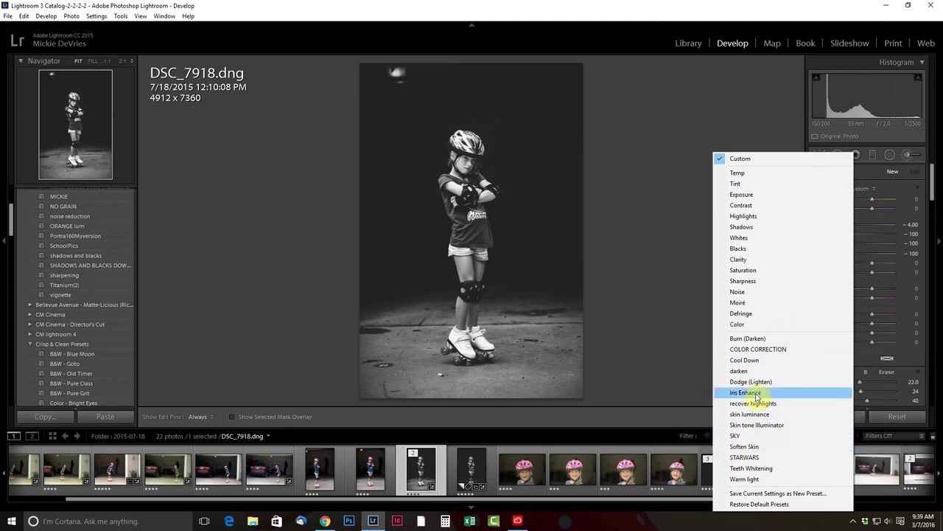
pyautogui.click(740, 371)
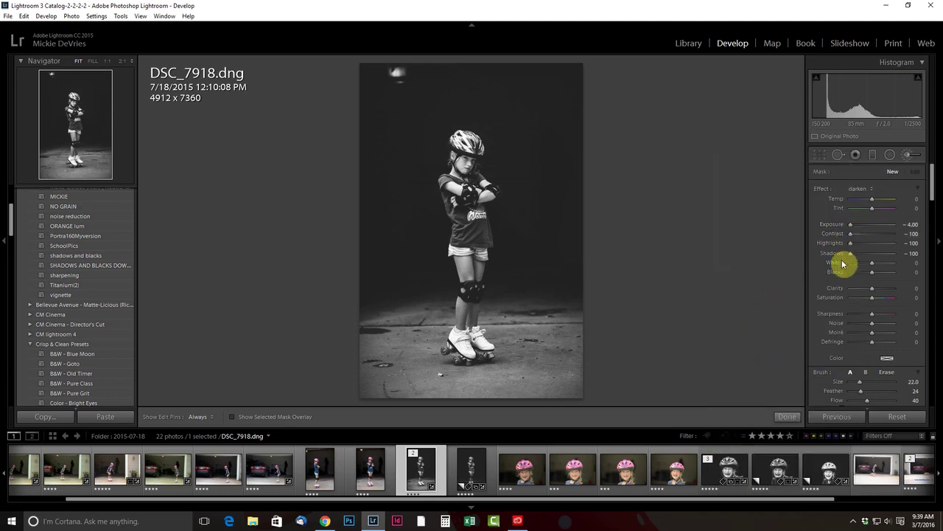
# Paint the darken brush at size 17 across the photo's upper-left background to cover the bright light.
pyautogui.moveTo(933, 200); pyautogui.dragTo(934, 225)
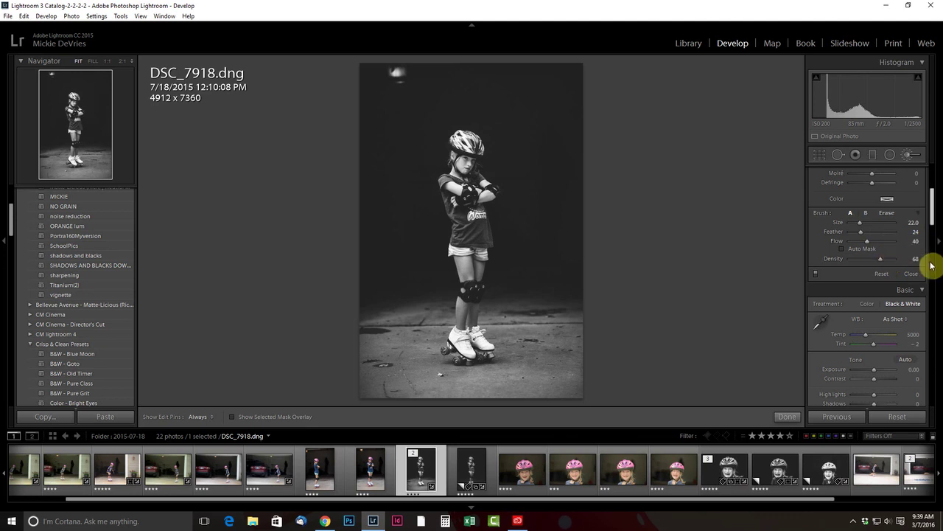
pyautogui.scroll(3, 601, 289)
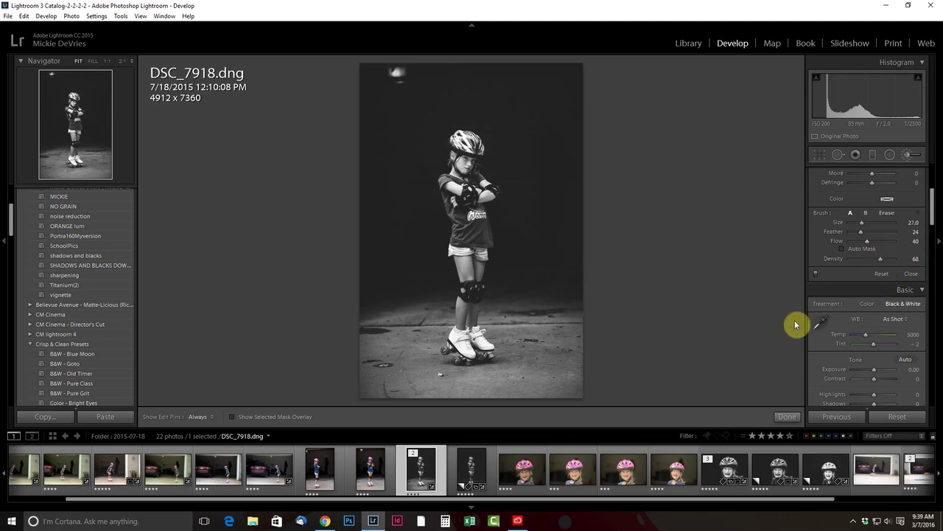
pyautogui.moveTo(935, 222); pyautogui.dragTo(935, 173)
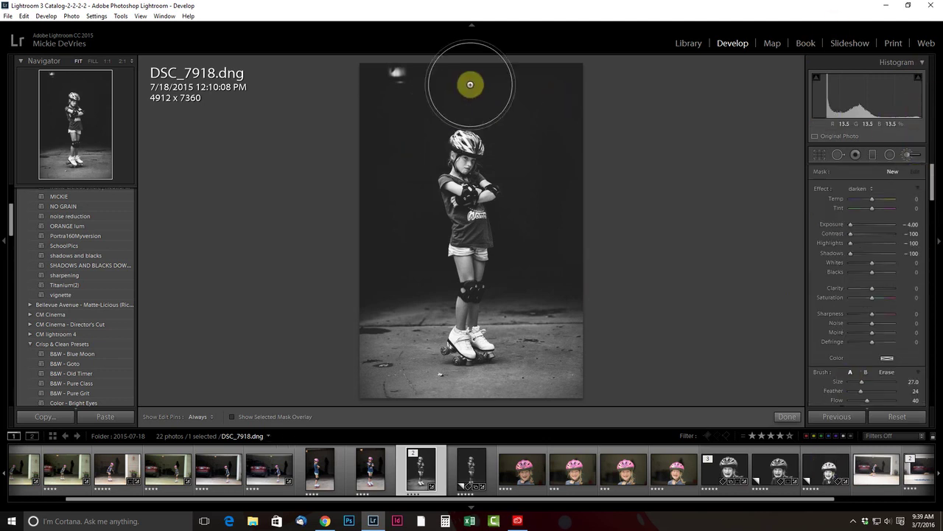
pyautogui.scroll(-3, 469, 85)
pyautogui.moveTo(450, 80)
pyautogui.mouseDown()
pyautogui.moveTo(366, 82)
pyautogui.moveTo(588, 58)
pyautogui.moveTo(381, 70)
pyautogui.moveTo(498, 79)
pyautogui.moveTo(374, 80)
pyautogui.mouseUp()
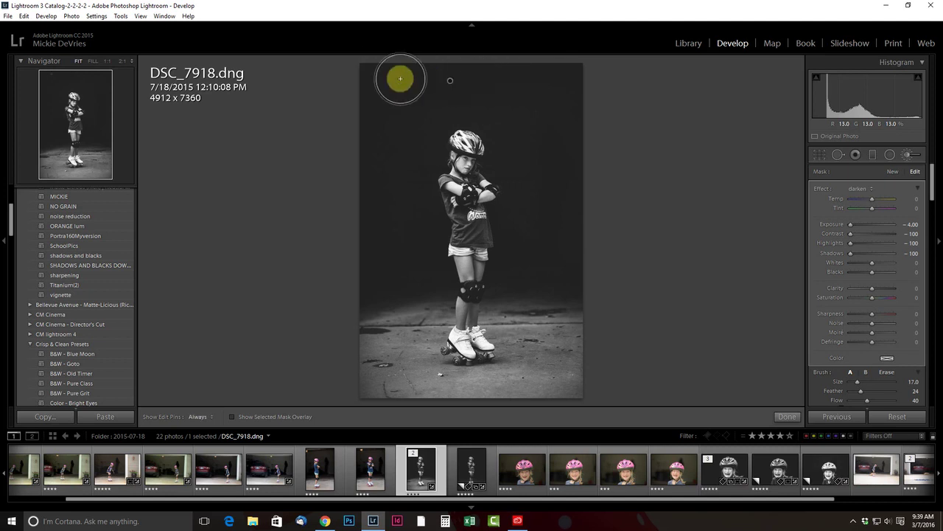
# Reduce the brush size to 14 and toggle the edit pins between hidden and always shown.
pyautogui.scroll(2, 387, 106)
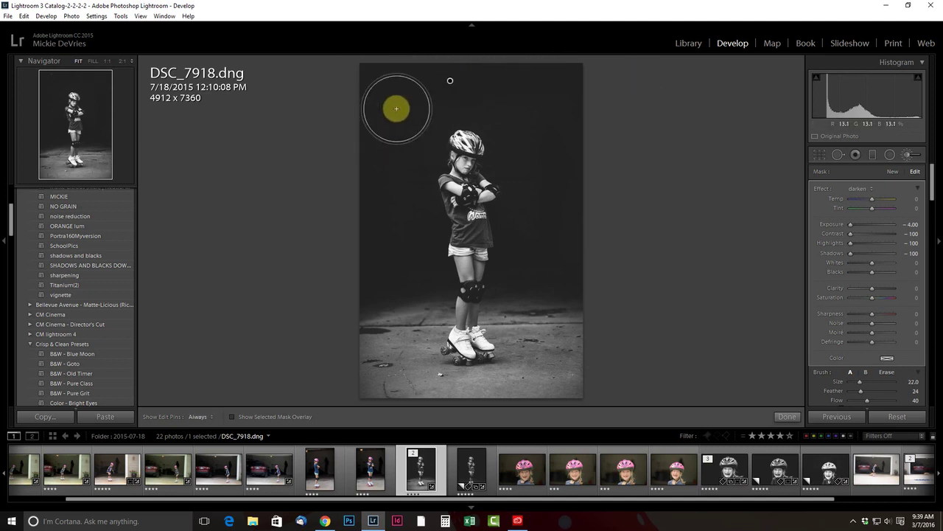
pyautogui.press('h')
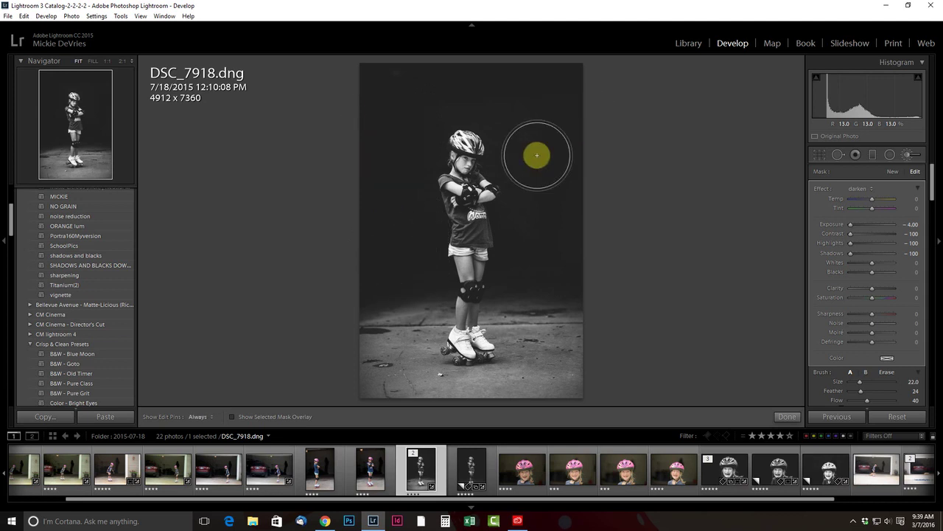
pyautogui.scroll(-3, 523, 156)
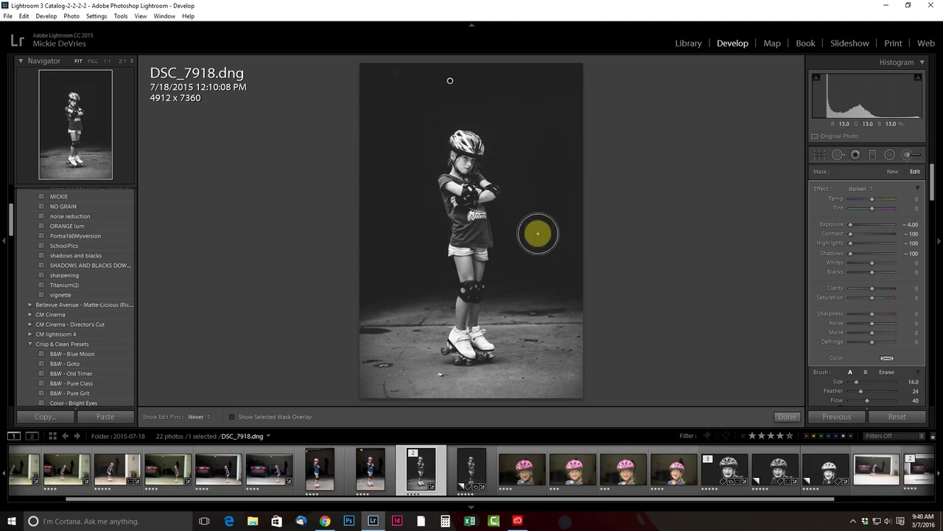
pyautogui.press('h')
pyautogui.press('h')
pyautogui.press('h')
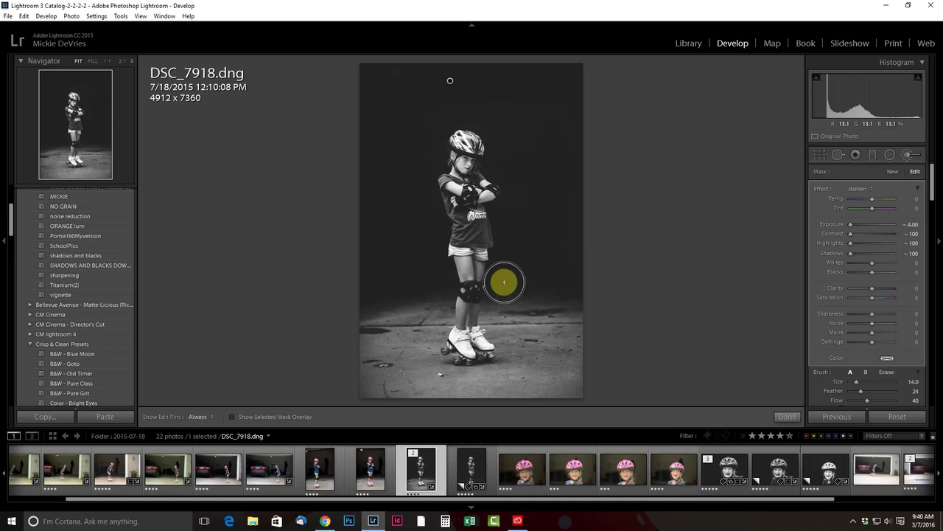
pyautogui.press('h')
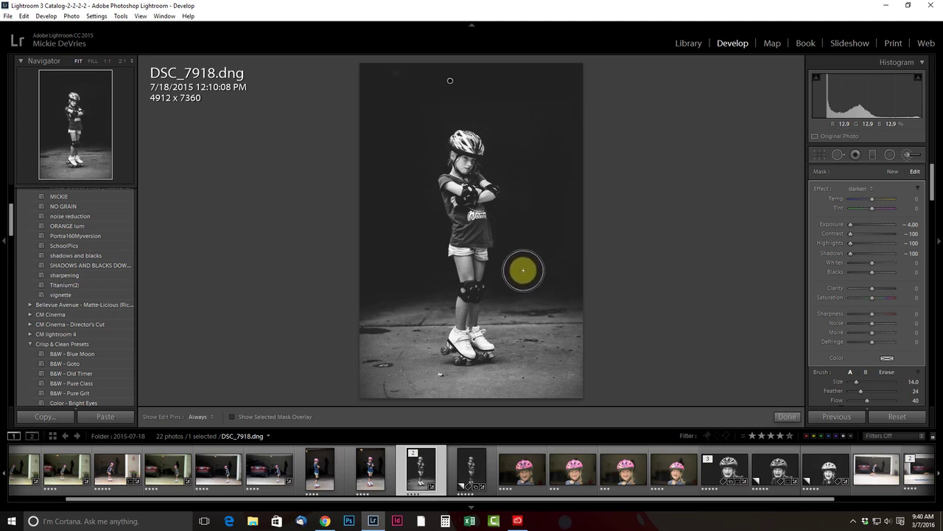
pyautogui.press('h')
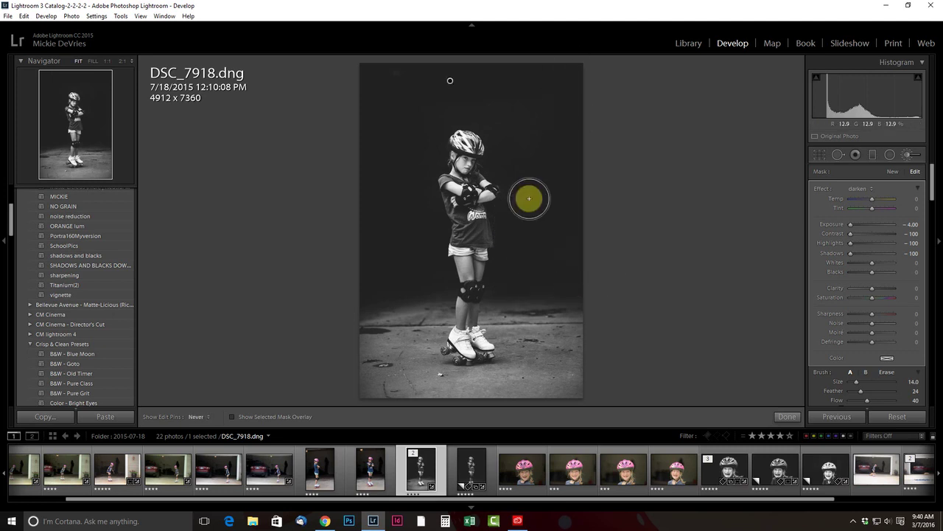
pyautogui.press('h')
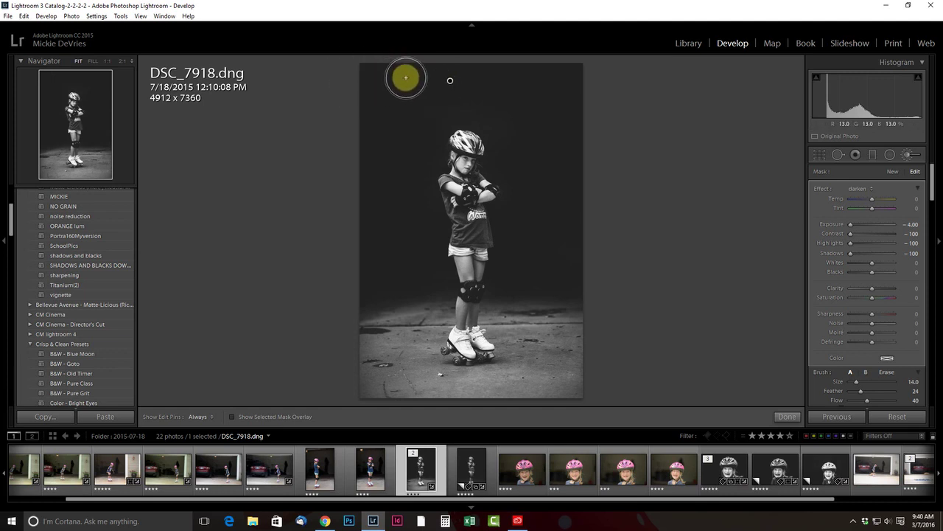
# Start a new darken brush mask and paint it at size 26 over the background above the helmet, then reduce the brush to 17.
pyautogui.click(893, 171)
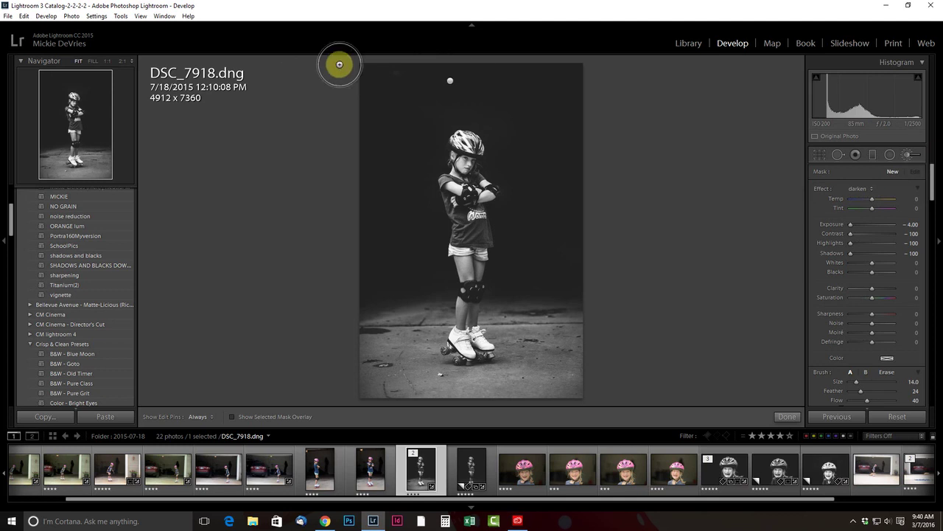
pyautogui.scroll(4, 434, 73)
pyautogui.click(432, 73)
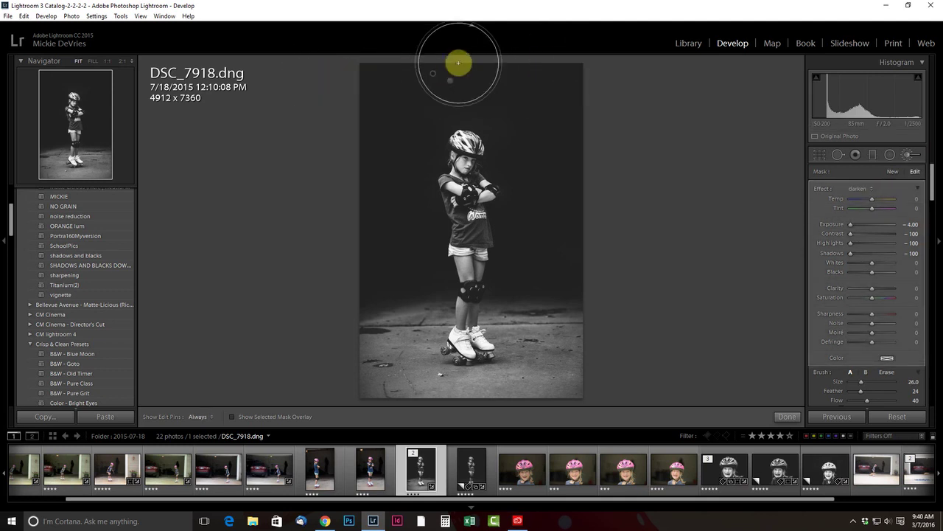
pyautogui.scroll(-3, 400, 112)
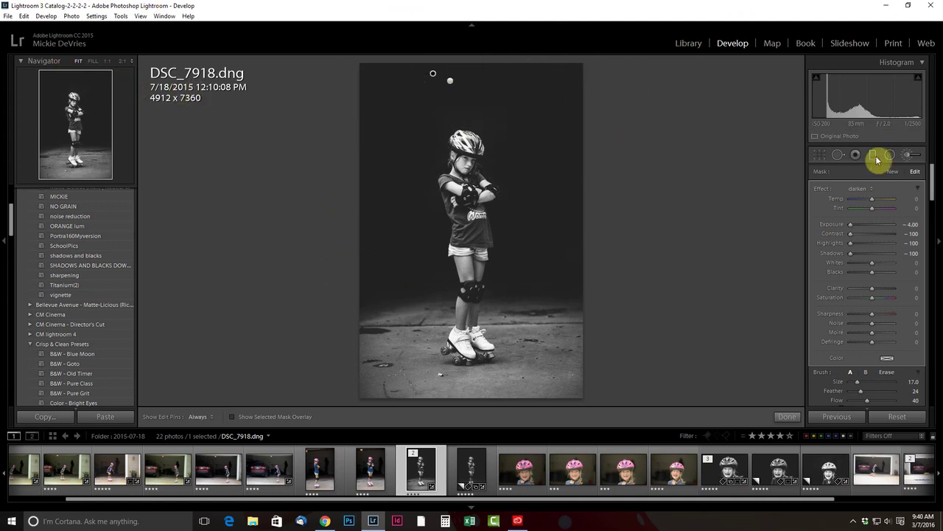
# Set up a new darken brush mask with exposure -1.09 and size 24, checking the floor against the finished Copy 1.
pyautogui.click(891, 173)
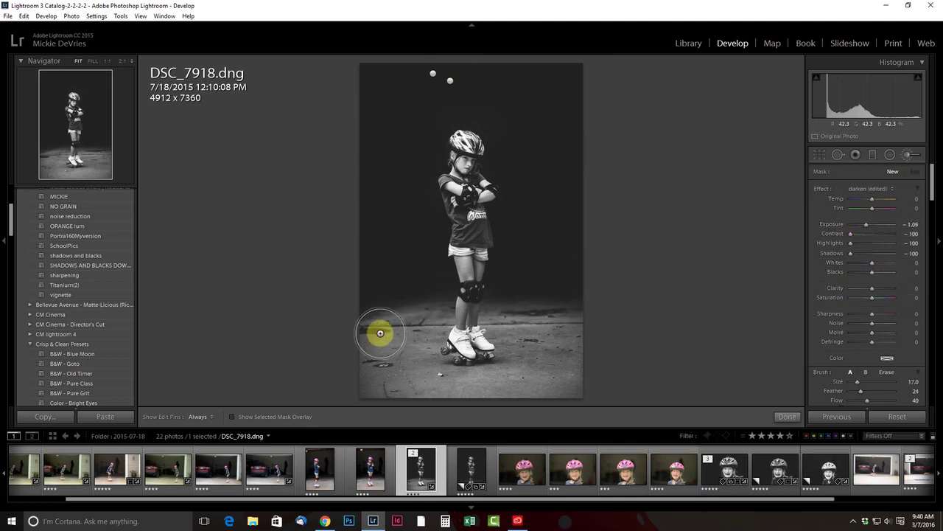
pyautogui.click(485, 477)
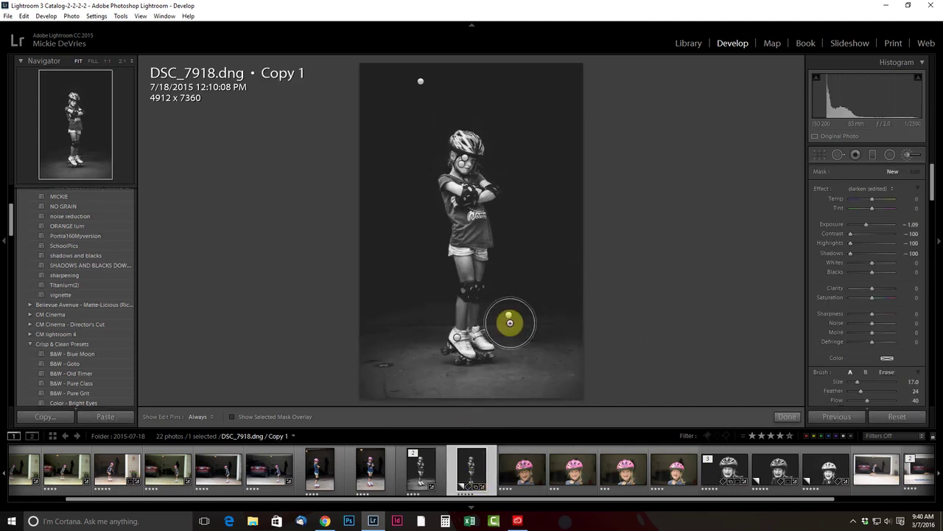
pyautogui.click(425, 469)
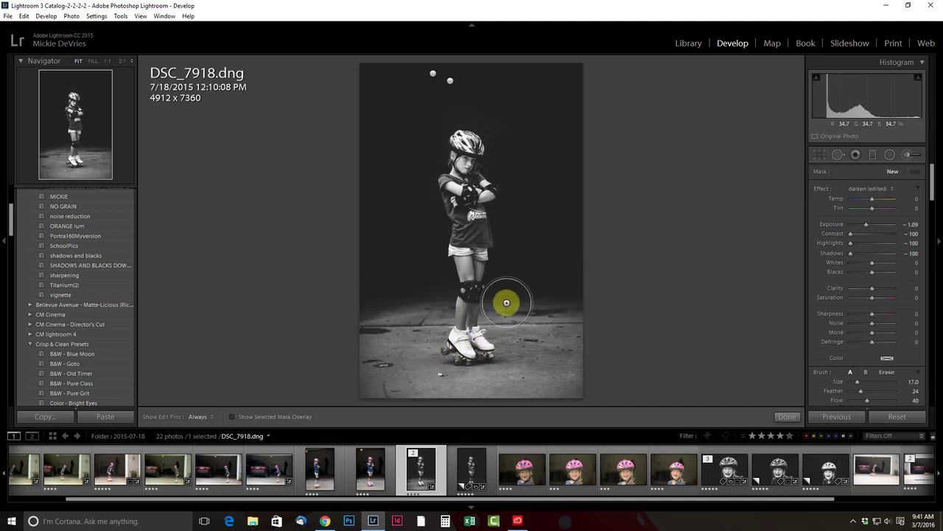
pyautogui.scroll(2, 494, 324)
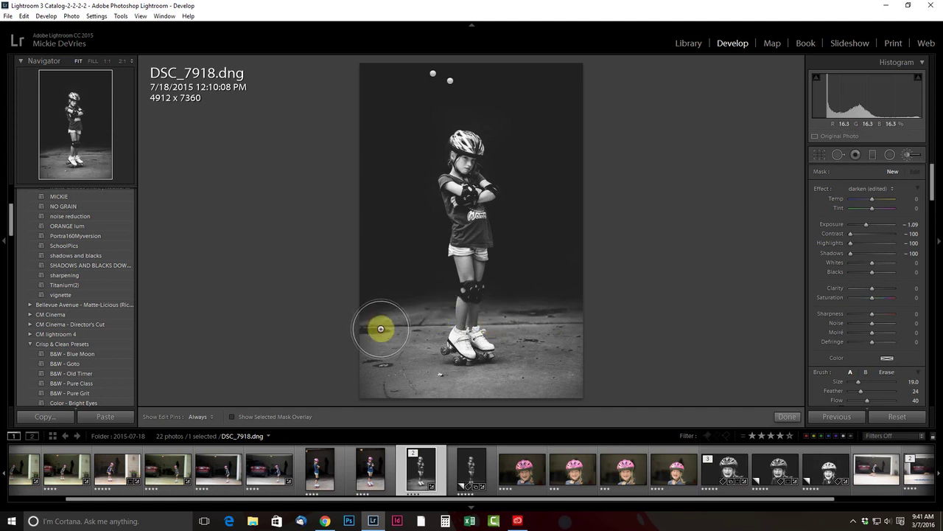
pyautogui.scroll(5, 391, 310)
# Paint the -1.09 exposure brush at size 24 over the concrete floor around the skater, checking it with the edit pins hidden.
pyautogui.moveTo(379, 316); pyautogui.dragTo(621, 331)
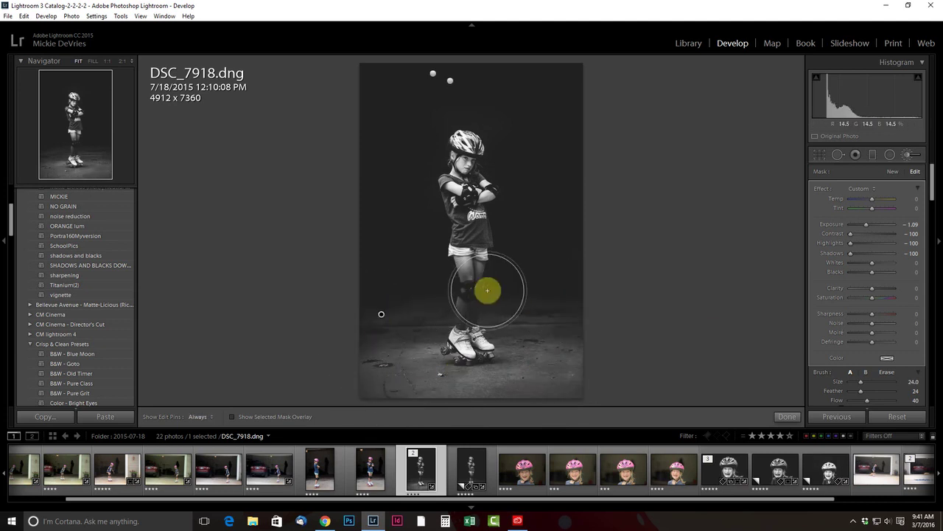
pyautogui.moveTo(381, 314); pyautogui.dragTo(547, 291)
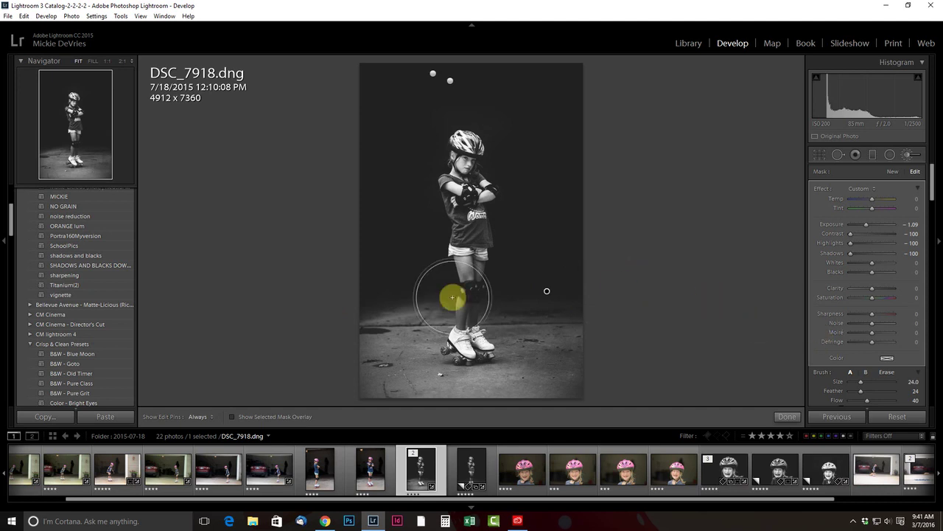
pyautogui.scroll(-4, 862, 377)
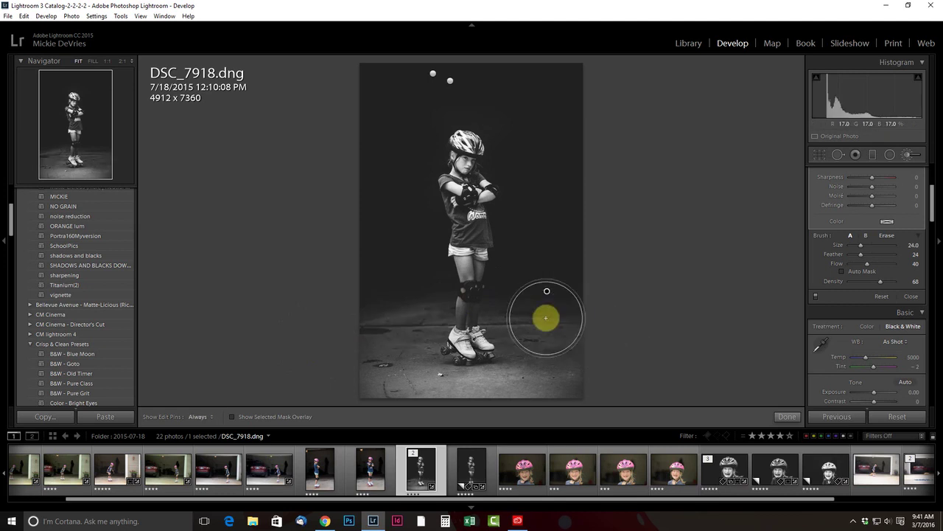
pyautogui.press('h')
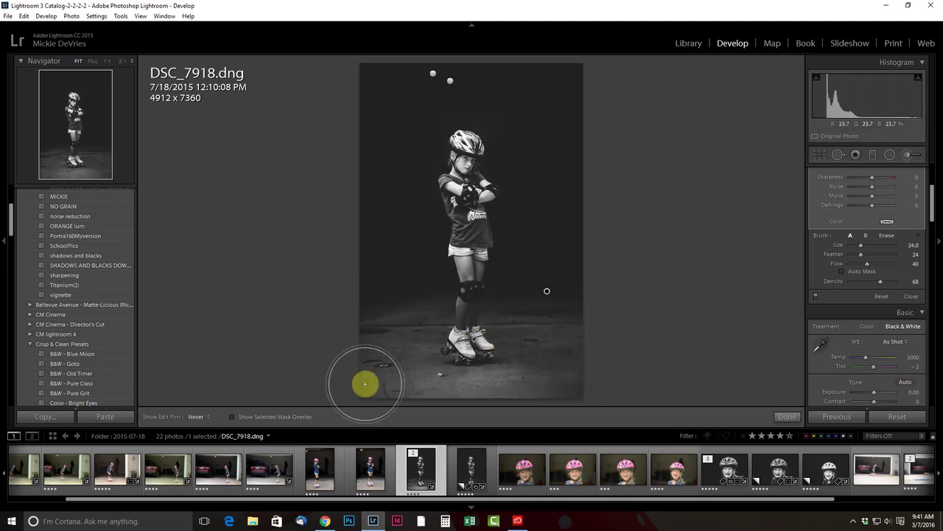
pyautogui.press('h')
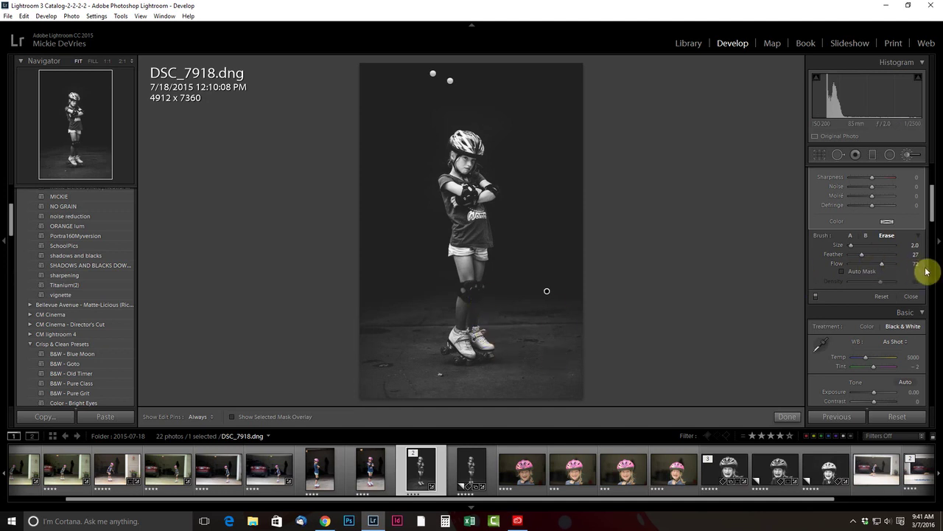
# Erase the darkening from the upper part of the knee pad and the thigh above it, with eraser sizes 15 to 17.
pyautogui.click(122, 61)
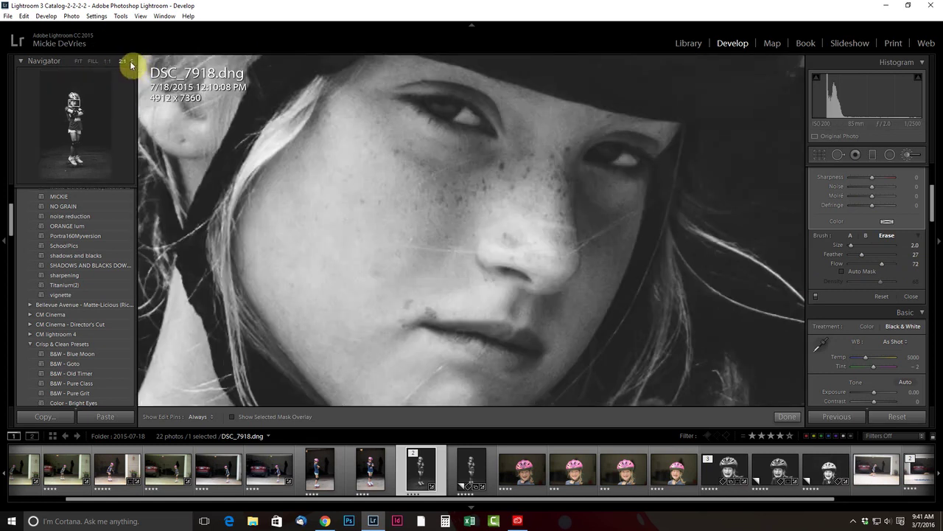
pyautogui.click(131, 62)
pyautogui.click(105, 116)
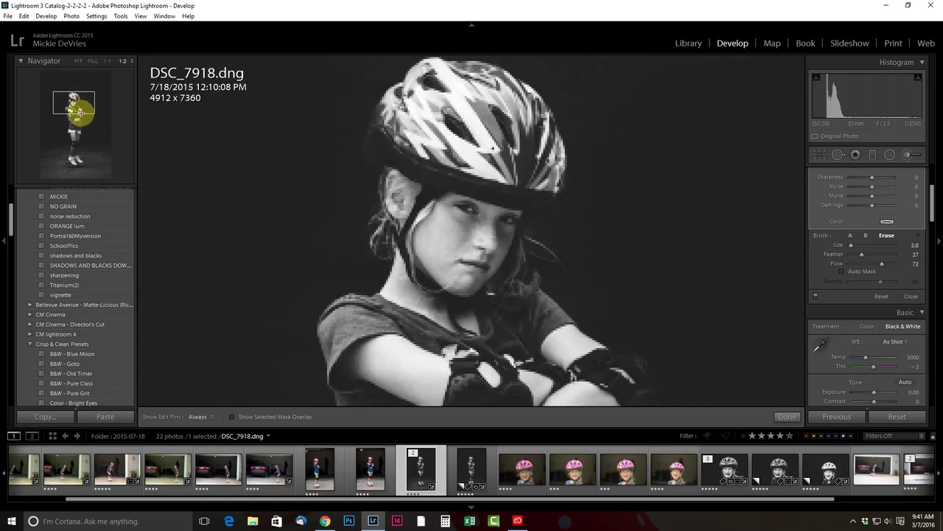
pyautogui.click(78, 148)
pyautogui.moveTo(78, 148); pyautogui.dragTo(78, 144)
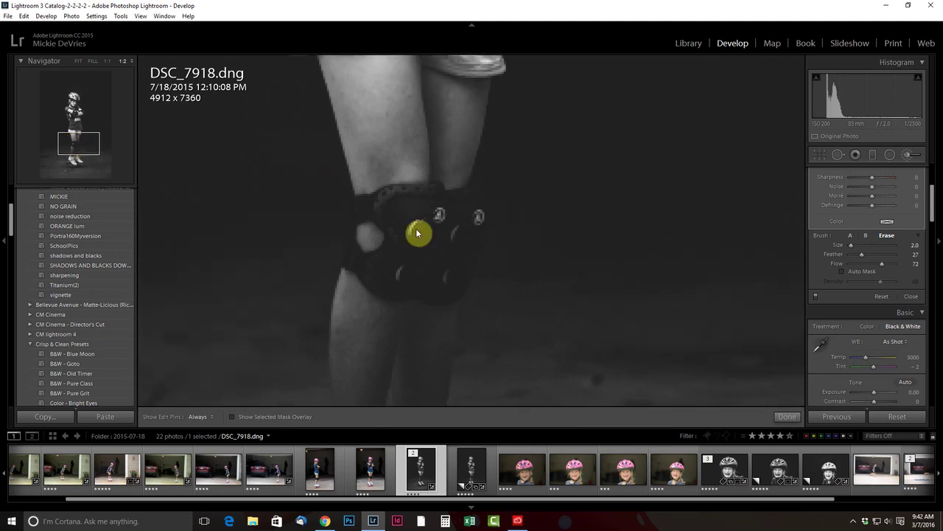
pyautogui.moveTo(416, 234); pyautogui.dragTo(398, 202)
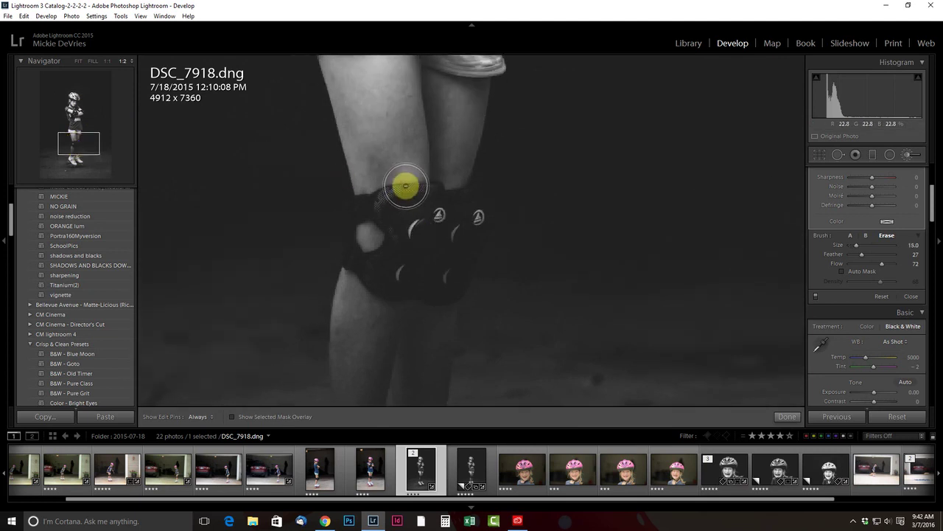
pyautogui.press('h')
pyautogui.scroll(2, 404, 198)
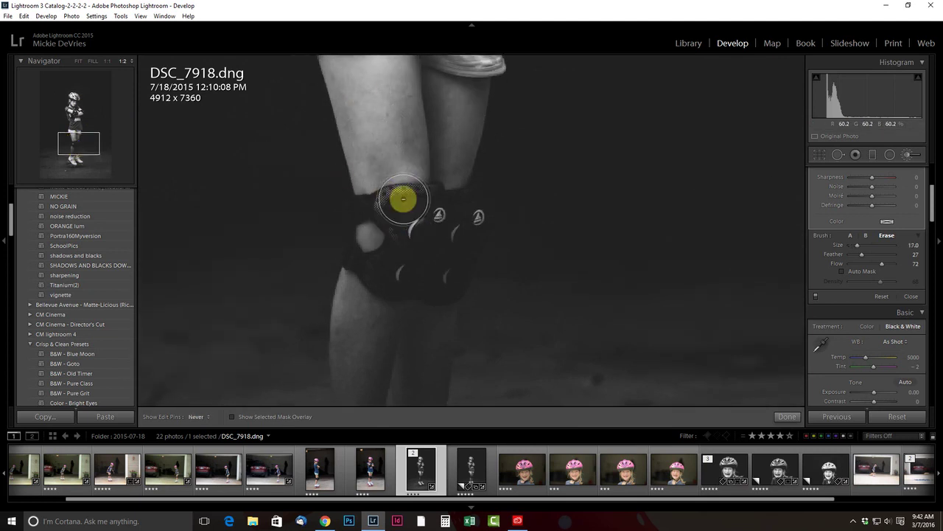
pyautogui.press('h')
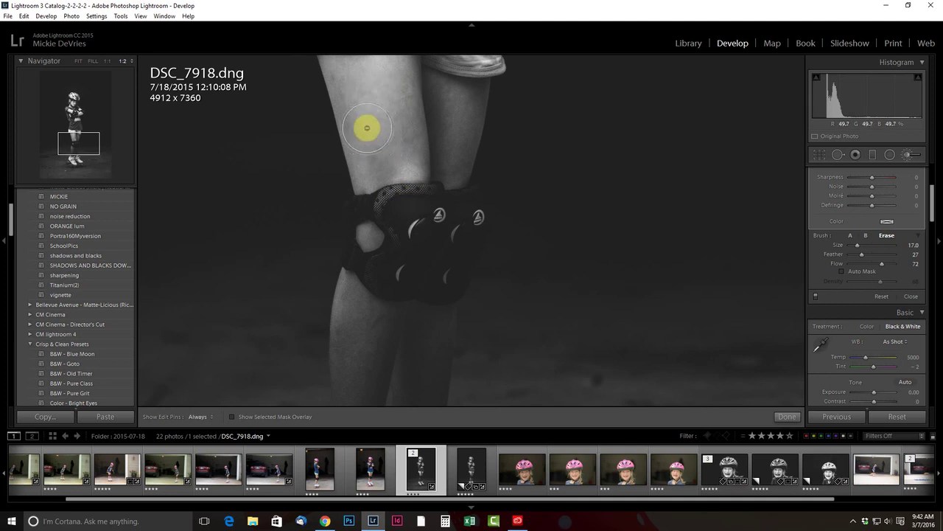
# Erase the darkening from the thighs just above the knees and the rest of the knee pads, with eraser sizes 12 to 16.
pyautogui.scroll(-6, 364, 181)
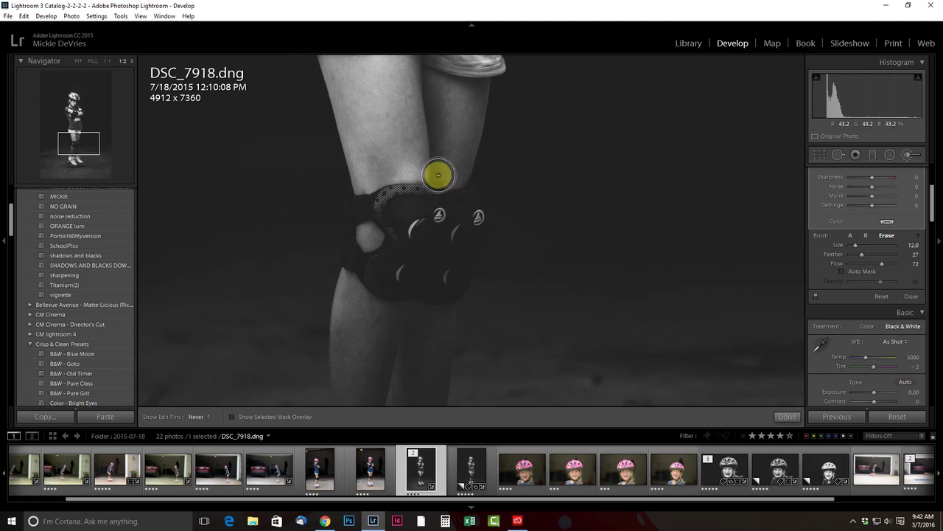
pyautogui.press('h')
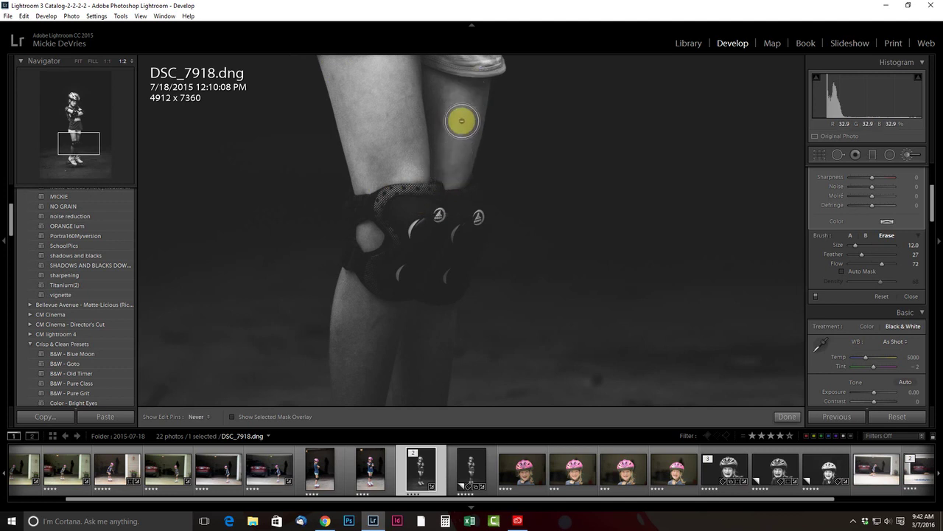
pyautogui.press('h')
pyautogui.scroll(4, 407, 234)
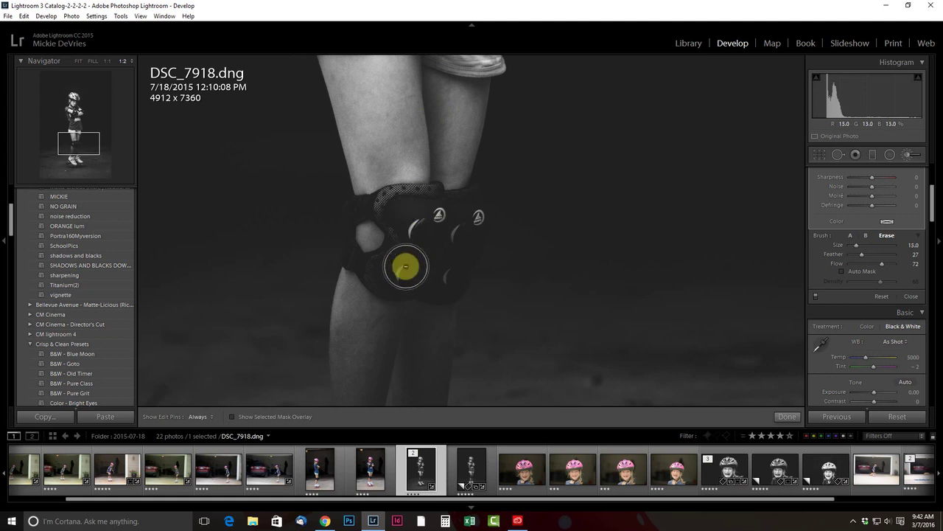
pyautogui.moveTo(392, 215)
pyautogui.mouseDown()
pyautogui.moveTo(381, 295)
pyautogui.moveTo(369, 228)
pyautogui.mouseUp()
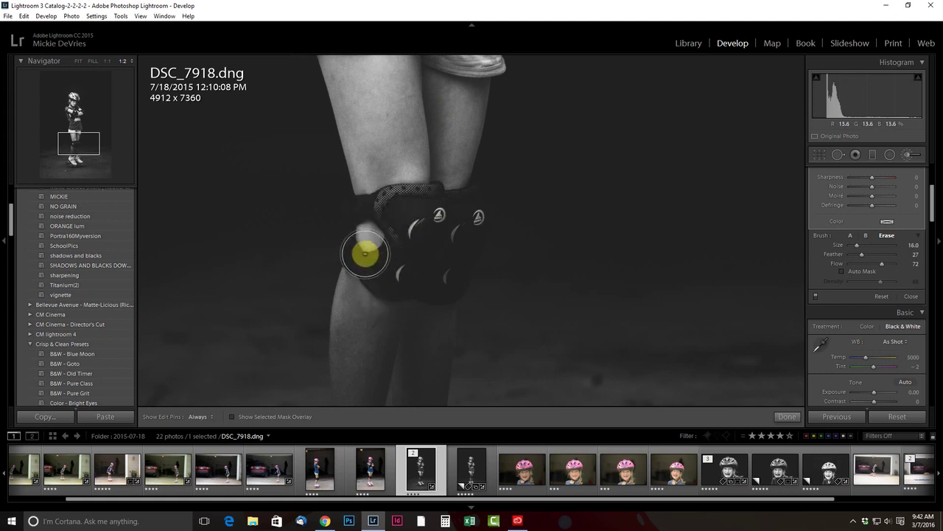
pyautogui.press('h')
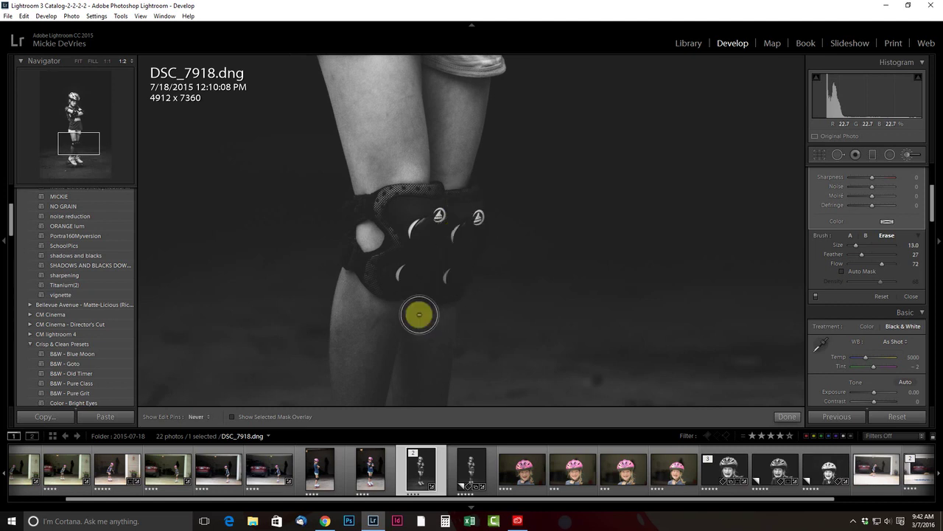
# Raise the eraser flow to 78 and erase the darkening from both lower legs at size 16.
pyautogui.moveTo(79, 145); pyautogui.dragTo(81, 150)
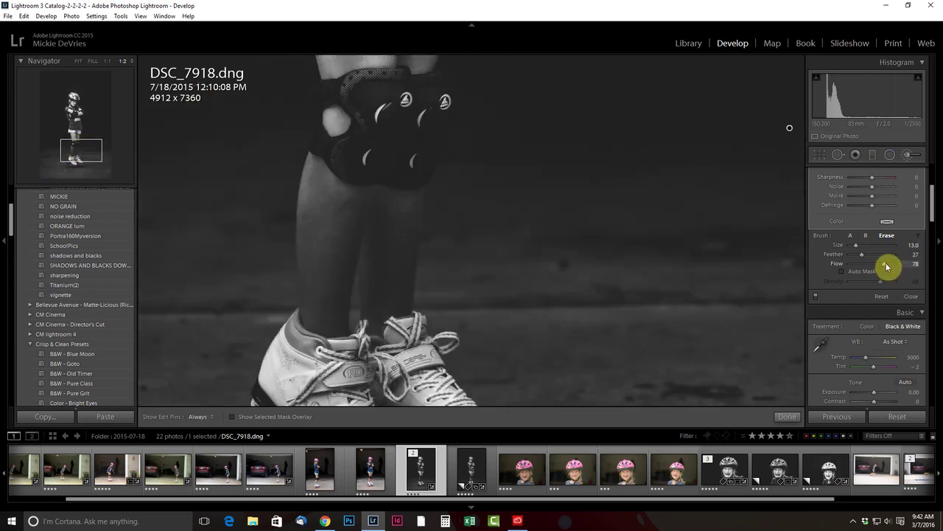
pyautogui.scroll(3, 349, 207)
pyautogui.moveTo(344, 191)
pyautogui.mouseDown()
pyautogui.moveTo(338, 352)
pyautogui.moveTo(328, 343)
pyautogui.moveTo(330, 219)
pyautogui.moveTo(367, 182)
pyautogui.moveTo(387, 350)
pyautogui.moveTo(390, 194)
pyautogui.moveTo(374, 344)
pyautogui.moveTo(356, 304)
pyautogui.moveTo(395, 197)
pyautogui.moveTo(381, 315)
pyautogui.moveTo(389, 185)
pyautogui.moveTo(378, 311)
pyautogui.moveTo(380, 205)
pyautogui.moveTo(341, 348)
pyautogui.moveTo(373, 289)
pyautogui.mouseUp()
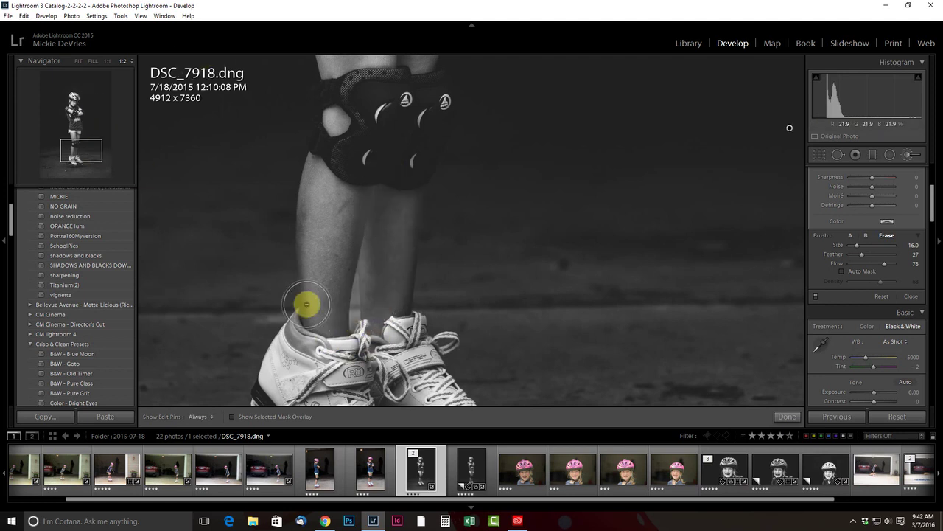
# Erase the darkening from the roller skates and their wheels, using eraser size 21 for the boots and 11 for the details.
pyautogui.click(86, 156)
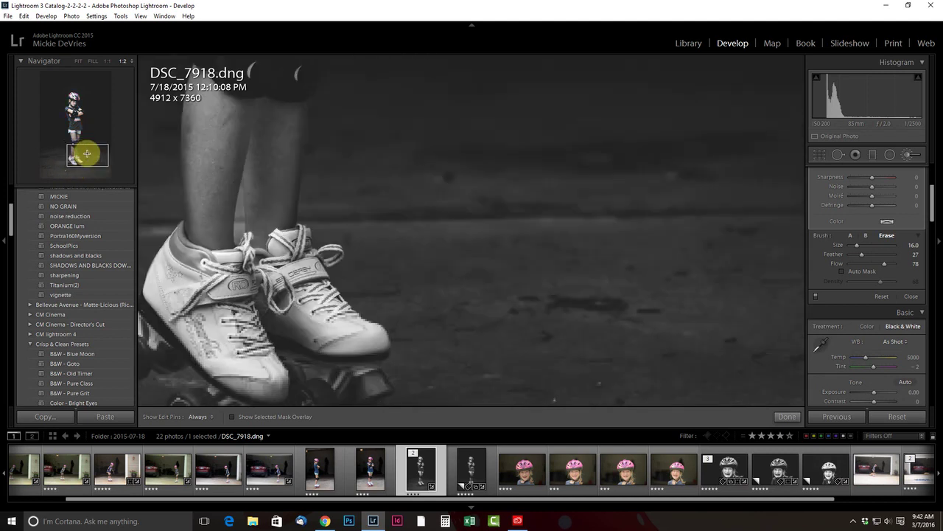
pyautogui.press('h')
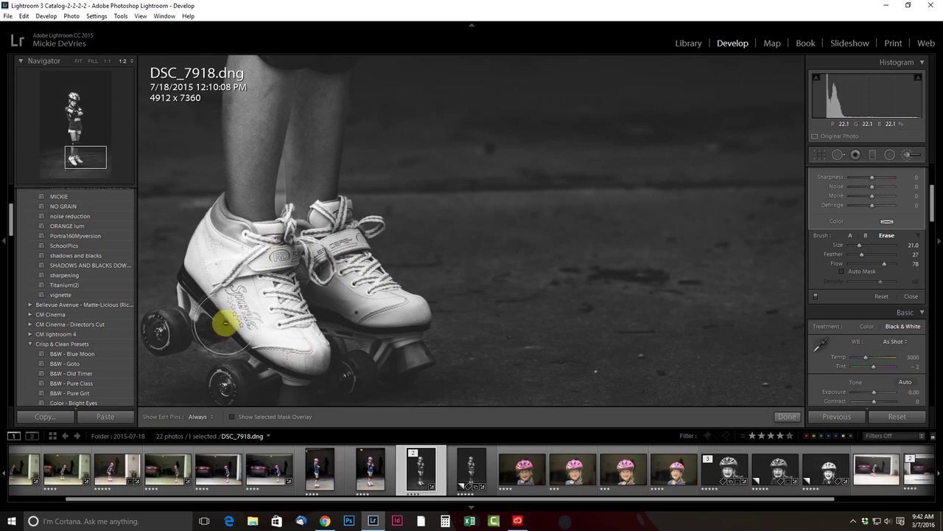
pyautogui.scroll(-3, 210, 306)
pyautogui.press('h')
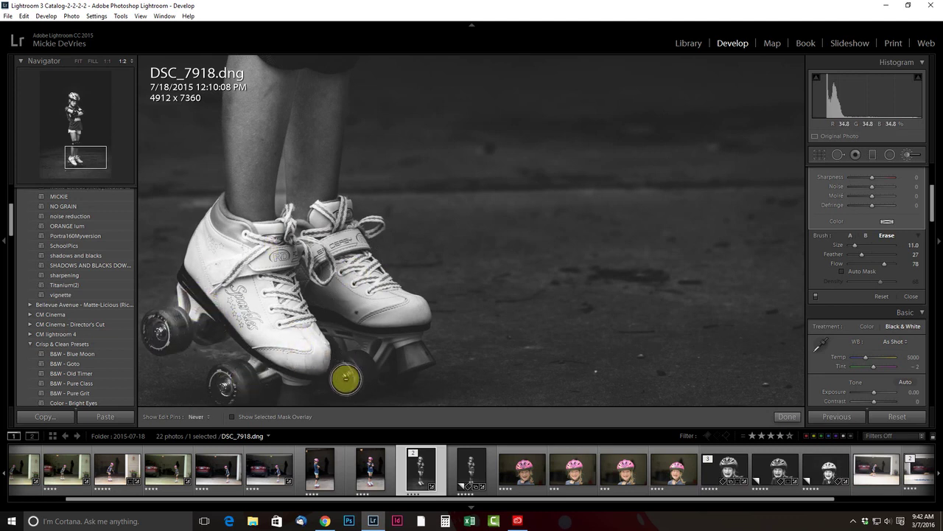
pyautogui.press('h')
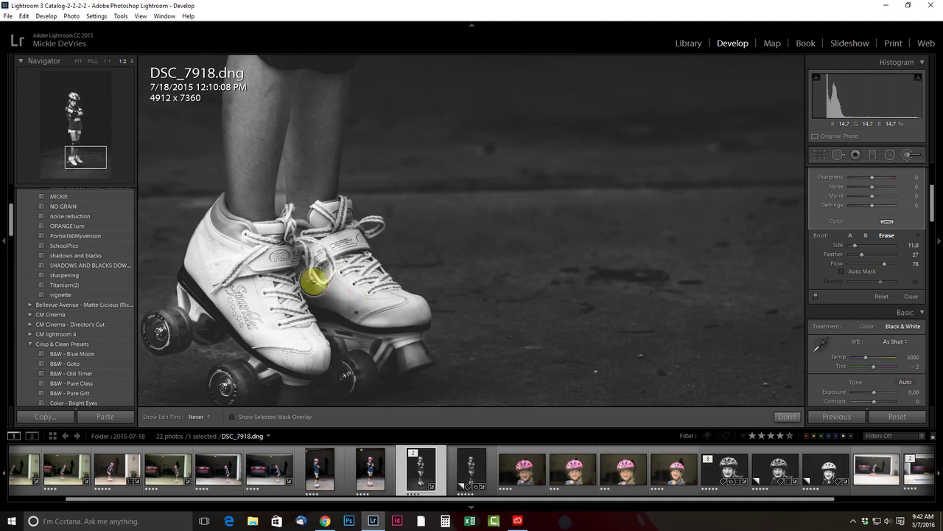
pyautogui.moveTo(393, 309)
pyautogui.mouseDown()
pyautogui.moveTo(351, 293)
pyautogui.moveTo(360, 309)
pyautogui.moveTo(348, 303)
pyautogui.moveTo(338, 226)
pyautogui.moveTo(344, 252)
pyautogui.moveTo(324, 218)
pyautogui.moveTo(382, 316)
pyautogui.moveTo(421, 341)
pyautogui.moveTo(400, 356)
pyautogui.moveTo(317, 321)
pyautogui.moveTo(305, 312)
pyautogui.moveTo(316, 290)
pyautogui.moveTo(266, 301)
pyautogui.mouseUp()
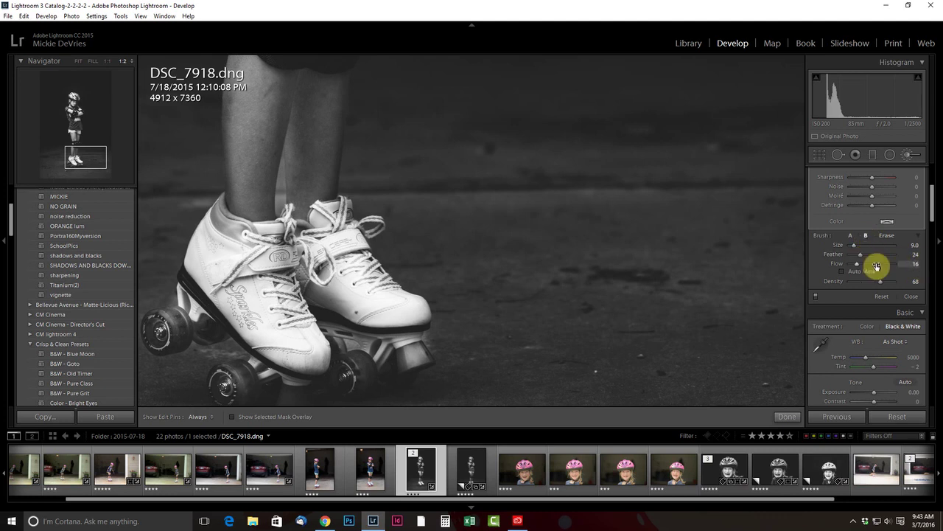
# Repaint the darkening with brush B at flow 16, using size 4 around the skate wheels and size 2 between the ankles.
pyautogui.scroll(-5, 429, 318)
pyautogui.press('h')
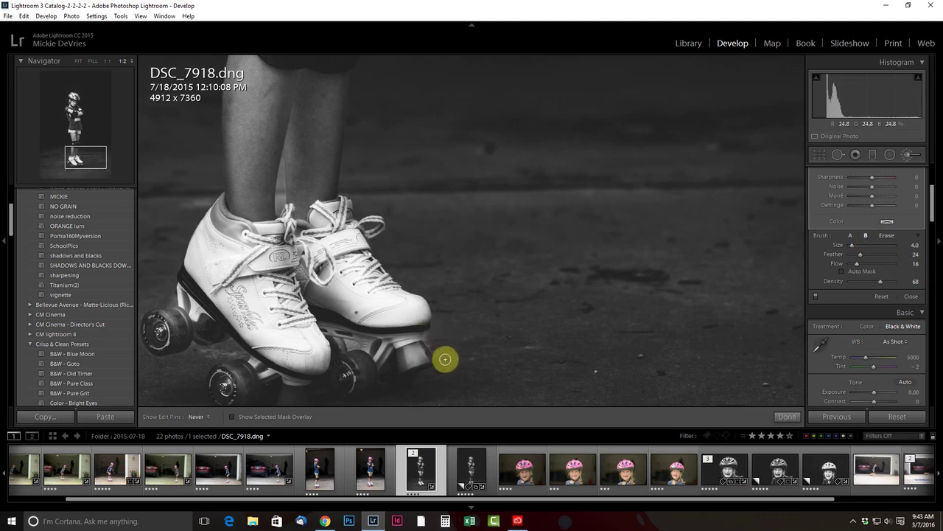
pyautogui.press('h')
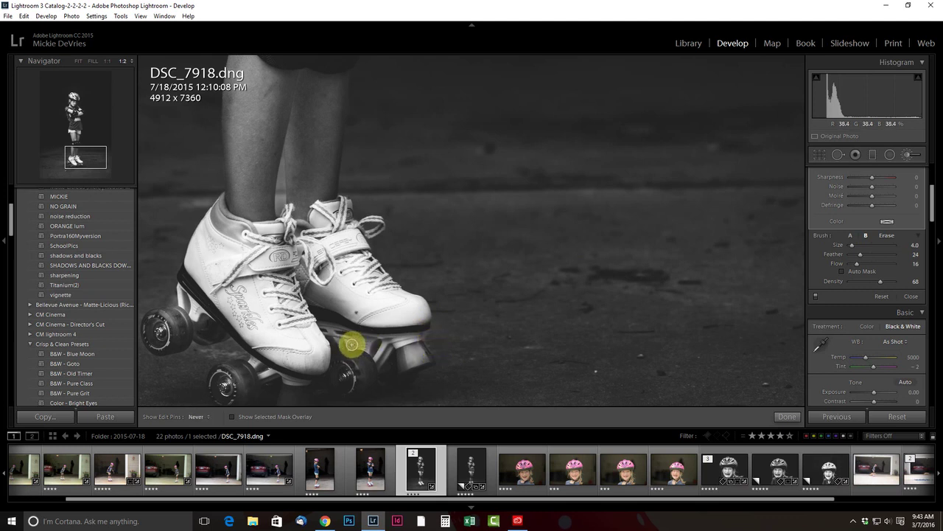
pyautogui.moveTo(351, 344); pyautogui.dragTo(346, 342)
pyautogui.scroll(2, 315, 208)
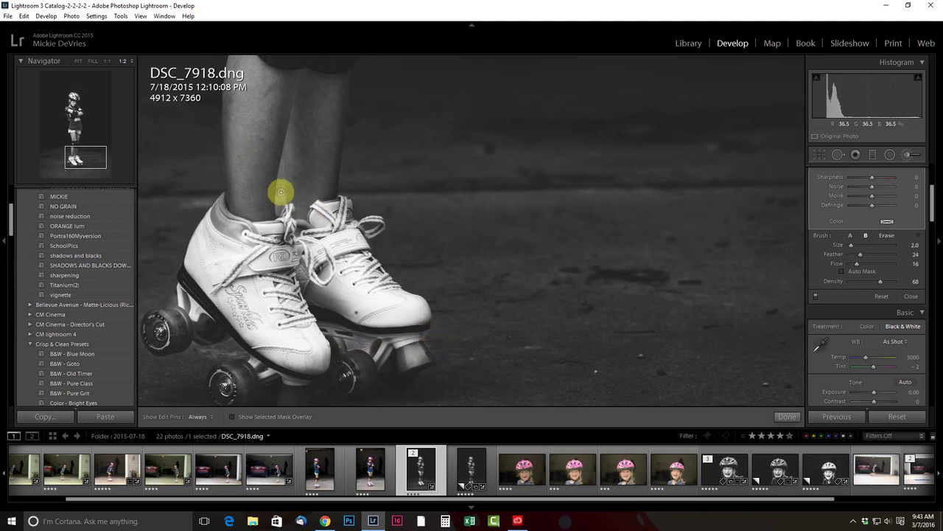
pyautogui.press('h')
pyautogui.moveTo(282, 191)
pyautogui.mouseDown()
pyautogui.moveTo(282, 155)
pyautogui.moveTo(279, 214)
pyautogui.moveTo(284, 153)
pyautogui.moveTo(278, 217)
pyautogui.moveTo(283, 157)
pyautogui.moveTo(280, 203)
pyautogui.moveTo(277, 195)
pyautogui.moveTo(321, 216)
pyautogui.moveTo(310, 182)
pyautogui.moveTo(321, 159)
pyautogui.moveTo(318, 213)
pyautogui.moveTo(333, 90)
pyautogui.moveTo(329, 122)
pyautogui.moveTo(326, 86)
pyautogui.moveTo(308, 110)
pyautogui.moveTo(269, 115)
pyautogui.moveTo(287, 157)
pyautogui.moveTo(301, 162)
pyautogui.moveTo(300, 188)
pyautogui.moveTo(309, 76)
pyautogui.moveTo(306, 195)
pyautogui.moveTo(256, 154)
pyautogui.moveTo(253, 218)
pyautogui.moveTo(237, 194)
pyautogui.moveTo(237, 219)
pyautogui.moveTo(234, 209)
pyautogui.moveTo(223, 213)
pyautogui.moveTo(248, 235)
pyautogui.mouseUp()
# Erase the remaining darkening along the lower legs at size 9 and undo the last stroke beside the rear calf.
pyautogui.click(888, 236)
pyautogui.moveTo(244, 163); pyautogui.dragTo(234, 96)
pyautogui.moveTo(86, 157); pyautogui.dragTo(83, 153)
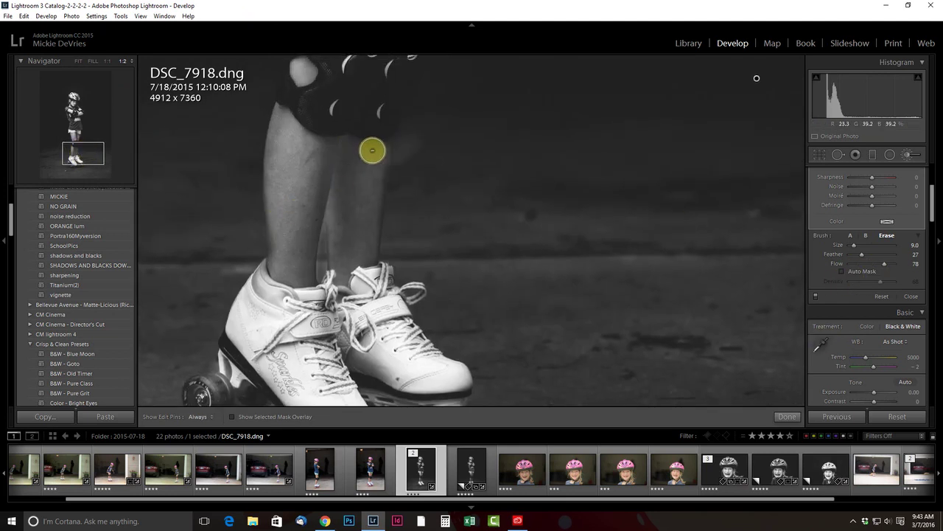
pyautogui.hotkey('ctrl', 'z')
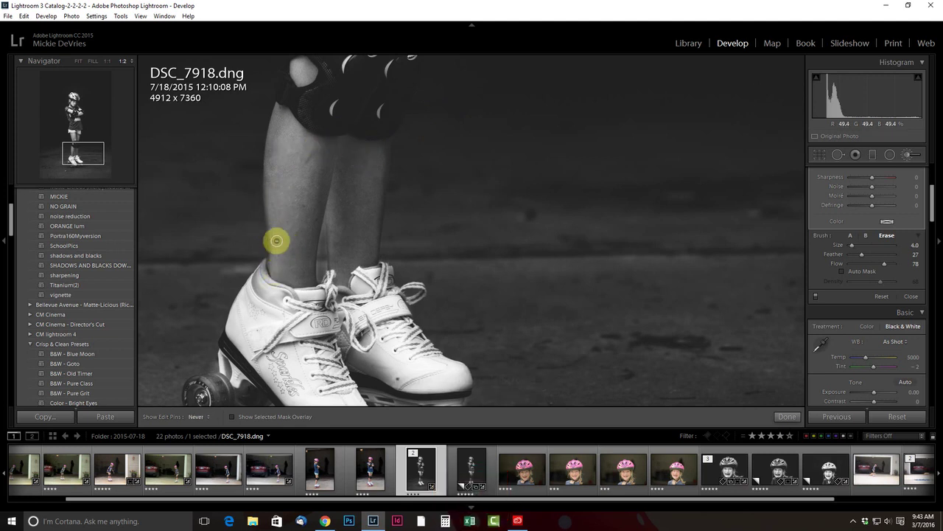
# Erase the leftover darkening at the rear ankle just above the skate boot with the size 4 eraser.
pyautogui.press('h')
pyautogui.press('h')
pyautogui.moveTo(280, 260); pyautogui.dragTo(278, 260)
pyautogui.scroll(3, 350, 163)
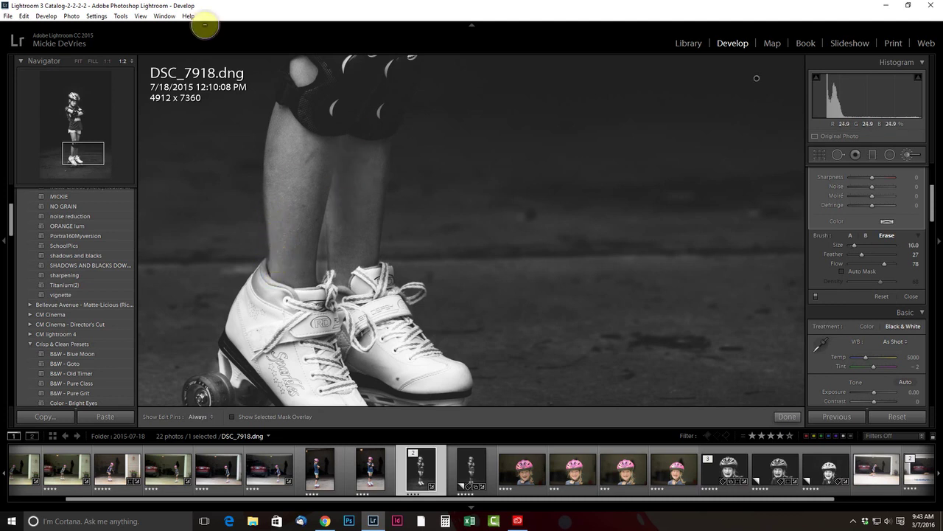
pyautogui.moveTo(101, 148); pyautogui.dragTo(80, 136)
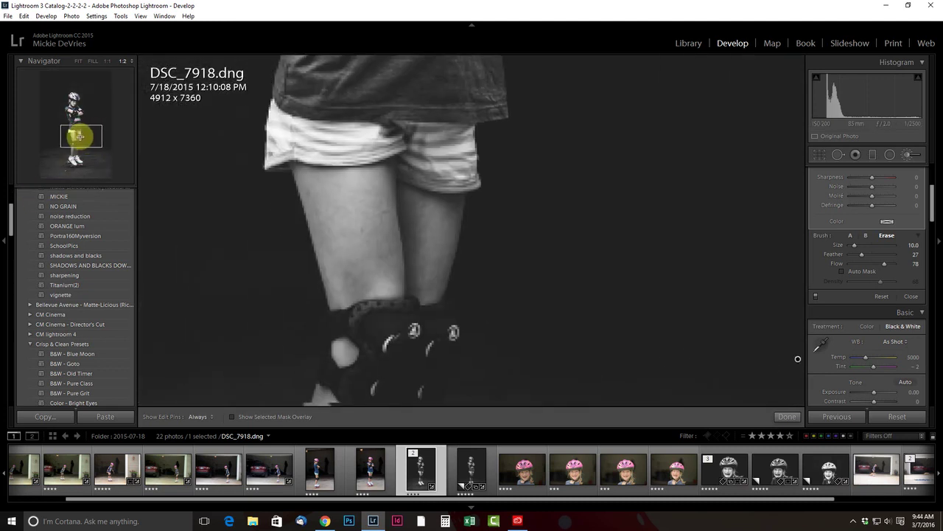
pyautogui.click(81, 144)
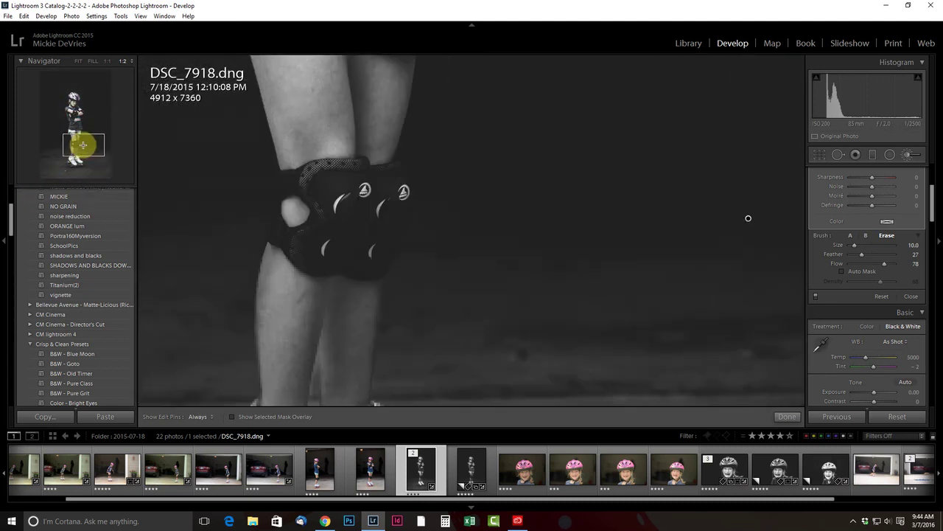
pyautogui.press('h')
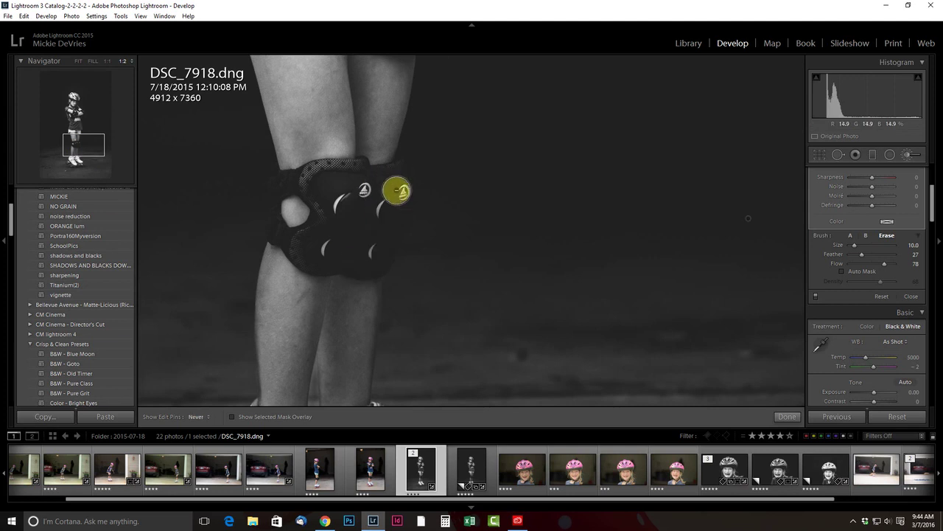
pyautogui.press('h')
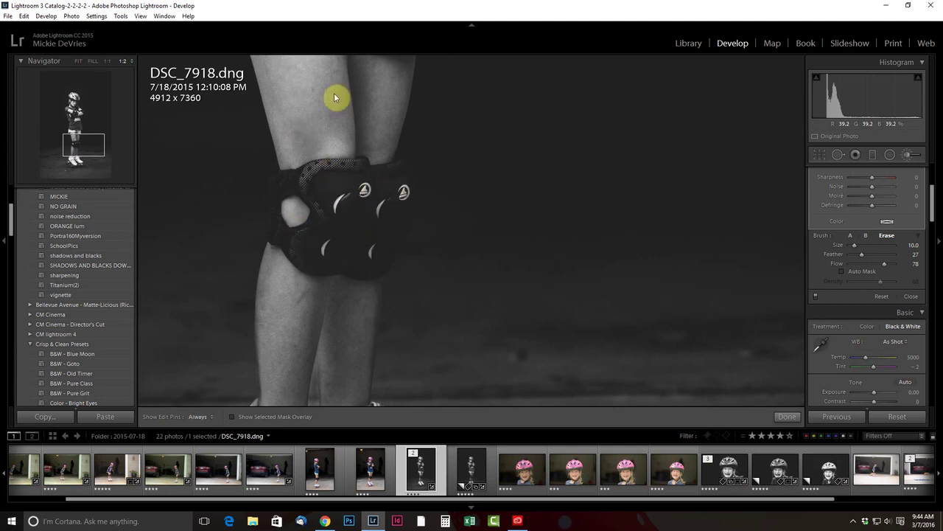
# Start a new brush A adjustment at exposure -1.09, darken around the lower legs at size 14, and undo the last stroke.
pyautogui.click(78, 63)
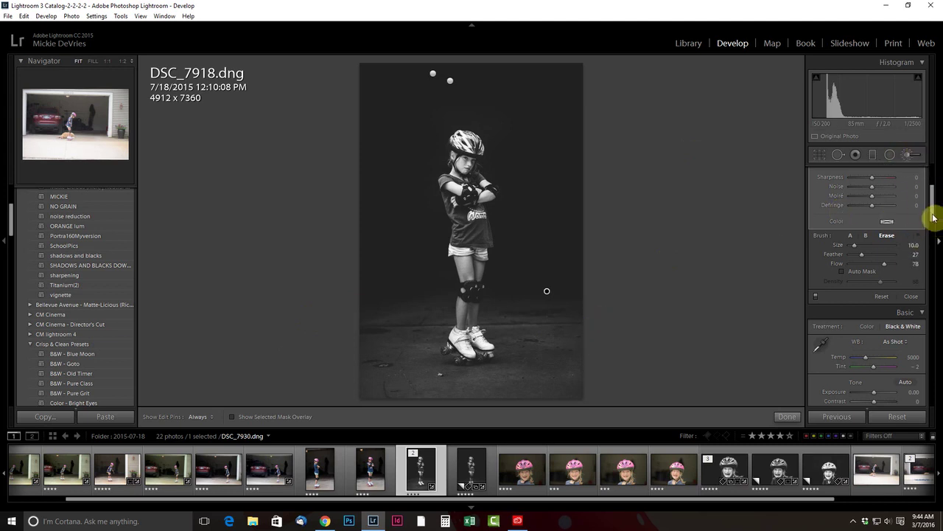
pyautogui.click(852, 236)
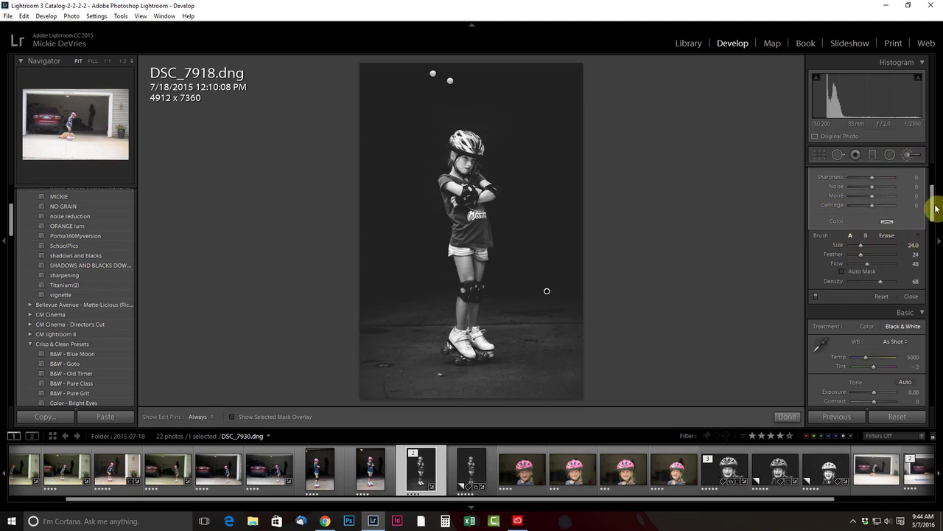
pyautogui.moveTo(932, 216); pyautogui.dragTo(933, 154)
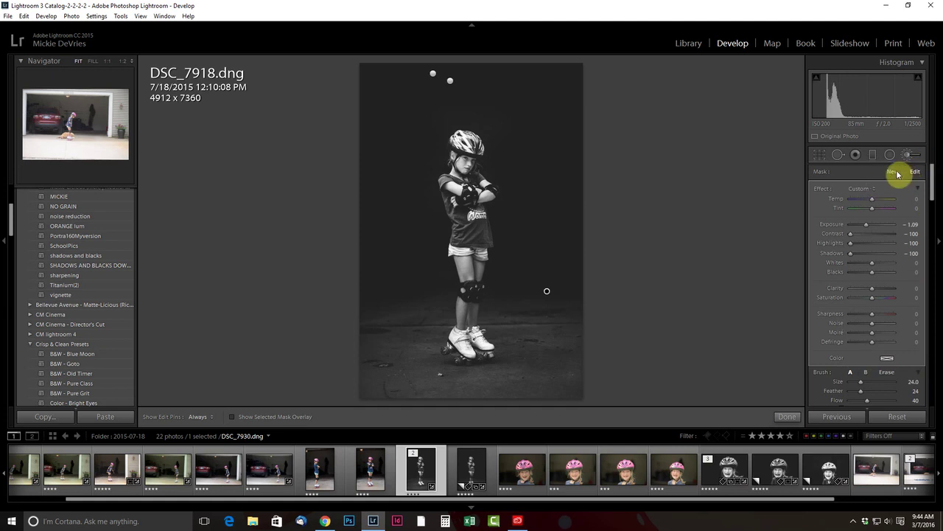
pyautogui.scroll(-5, 490, 307)
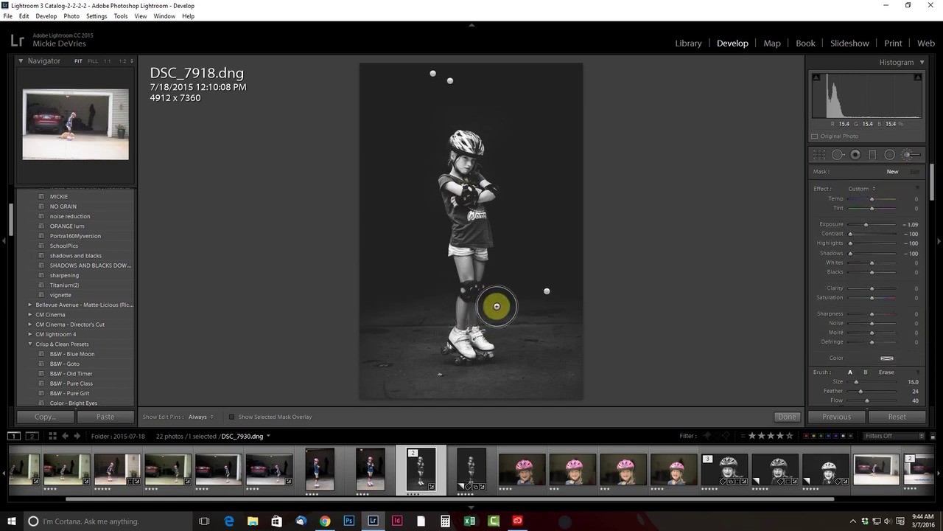
pyautogui.click(455, 308)
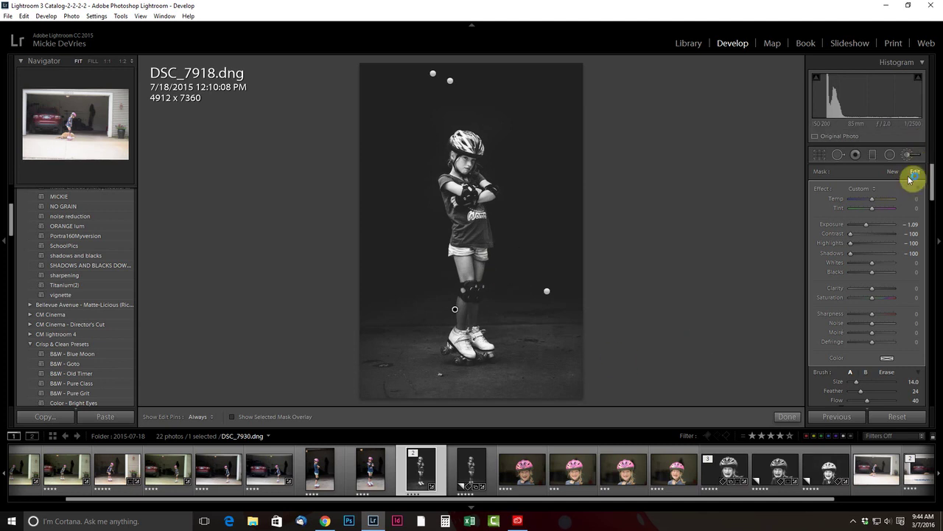
pyautogui.hotkey('ctrl', 'z')
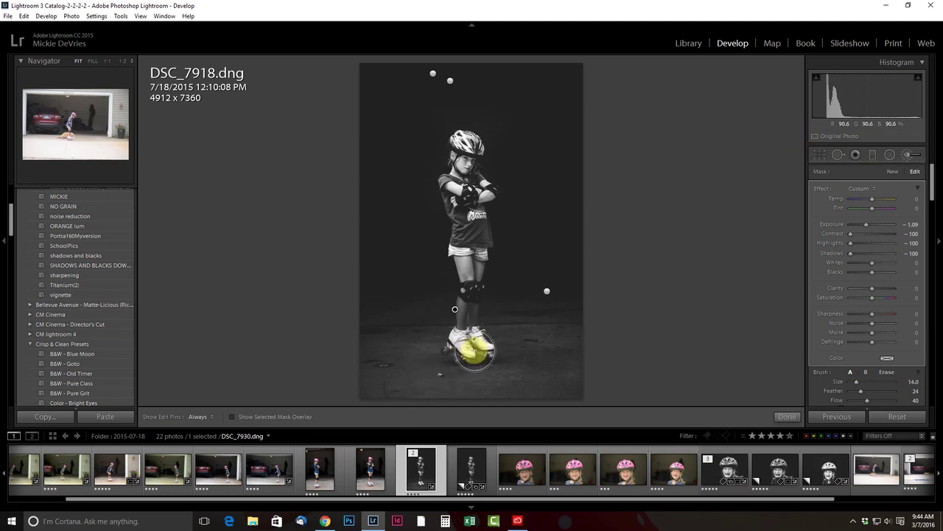
# Paint a new size 5 brush adjustment over both white skates, setting its highlights to -73 and exposure to -0.09.
pyautogui.click(894, 176)
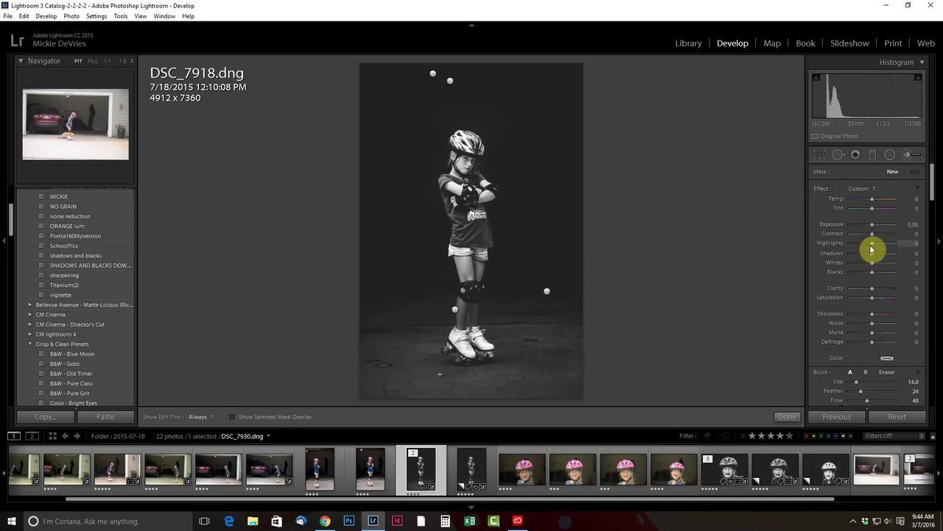
pyautogui.moveTo(866, 247); pyautogui.dragTo(860, 246)
pyautogui.scroll(-2, 474, 335)
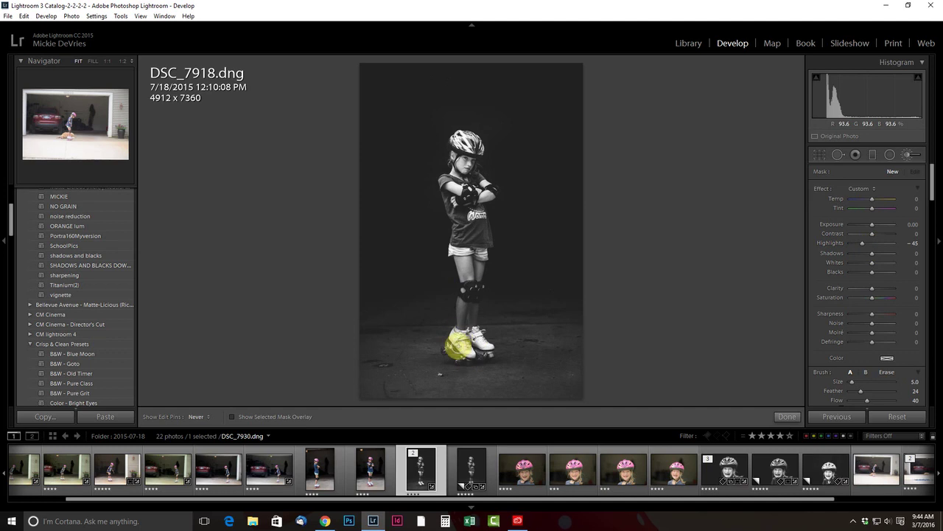
pyautogui.moveTo(485, 343); pyautogui.dragTo(478, 340)
pyautogui.press('h')
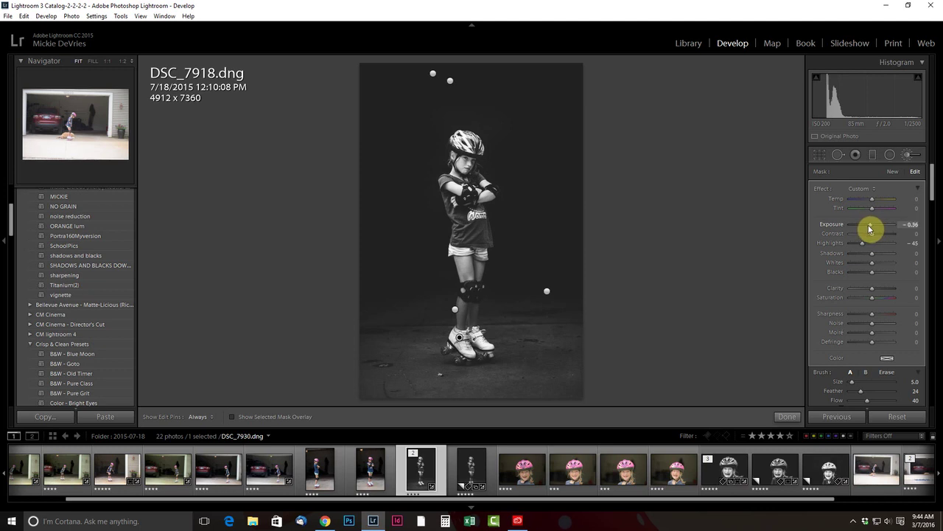
pyautogui.moveTo(871, 229); pyautogui.dragTo(873, 227)
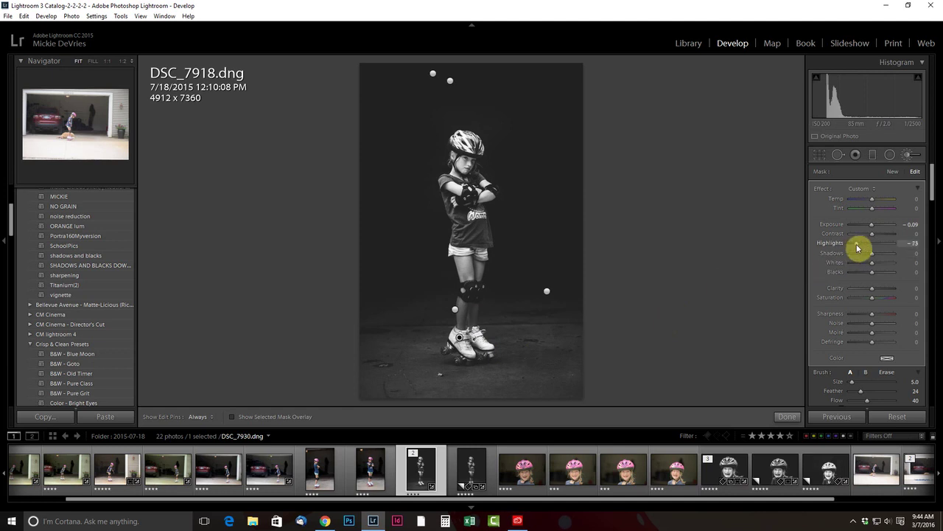
pyautogui.click(909, 156)
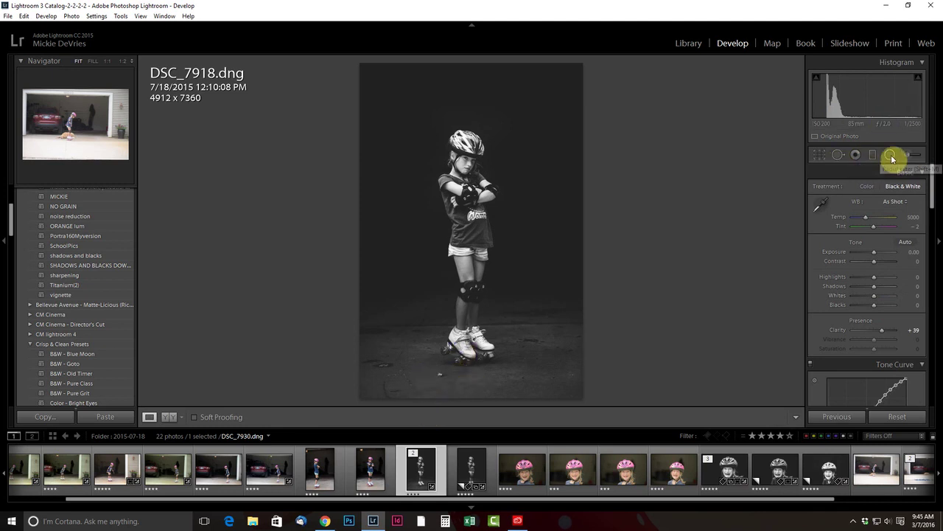
# Heal the bright spot on the floor below the skates with the Spot Removal tool at size 78.
pyautogui.click(838, 155)
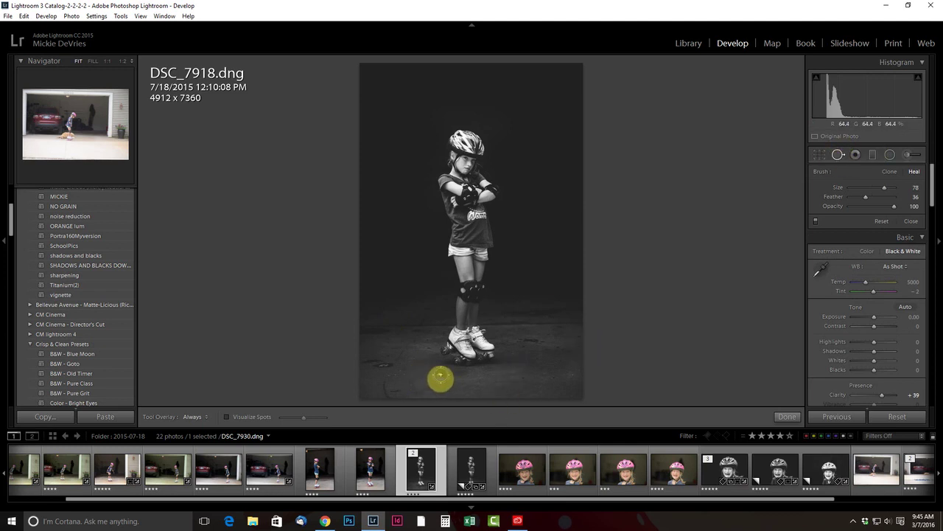
pyautogui.click(440, 376)
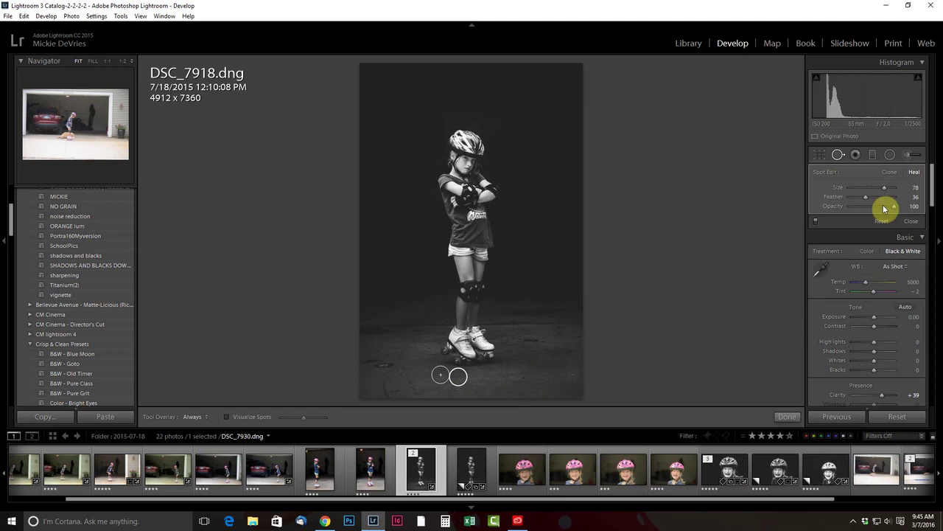
pyautogui.click(838, 155)
# Set the post-crop vignette amount to -18 and raise the photo's overall shadows to +48.
pyautogui.moveTo(934, 192); pyautogui.dragTo(933, 347)
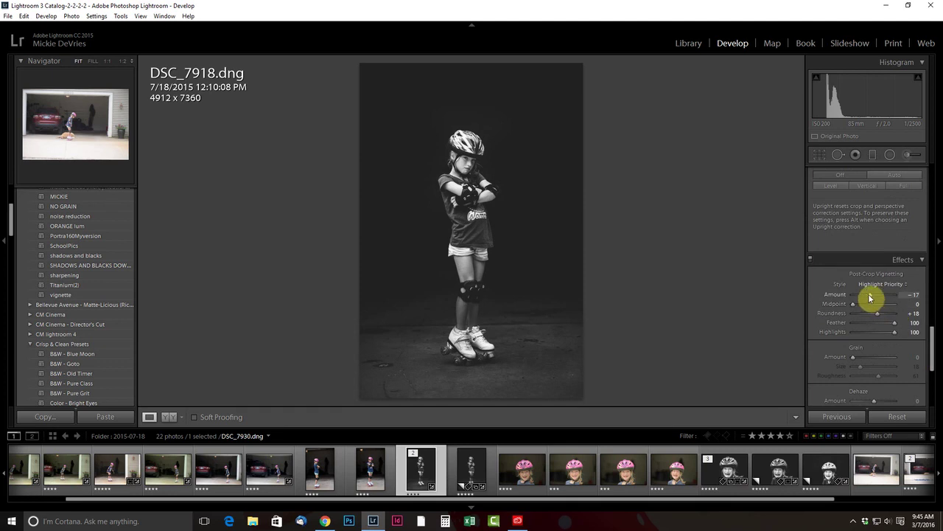
pyautogui.moveTo(870, 297); pyautogui.dragTo(871, 297)
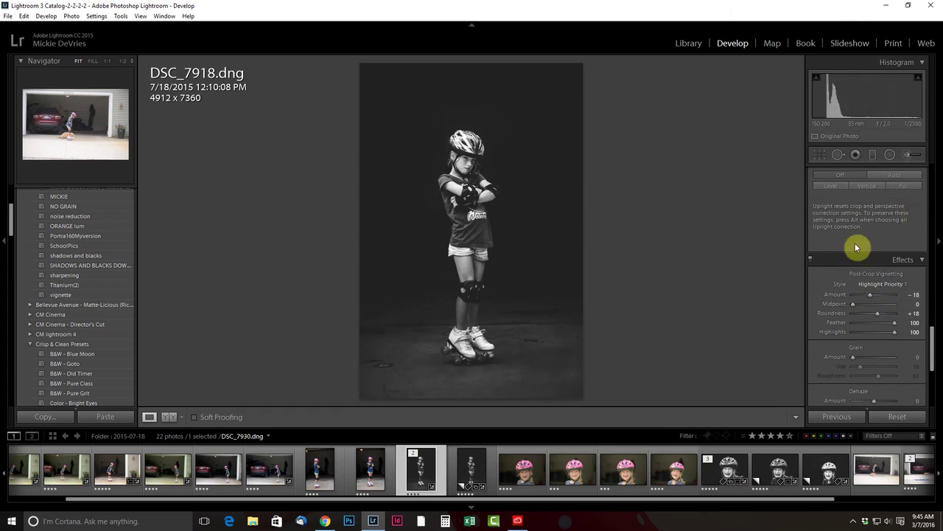
pyautogui.moveTo(933, 343); pyautogui.dragTo(938, 140)
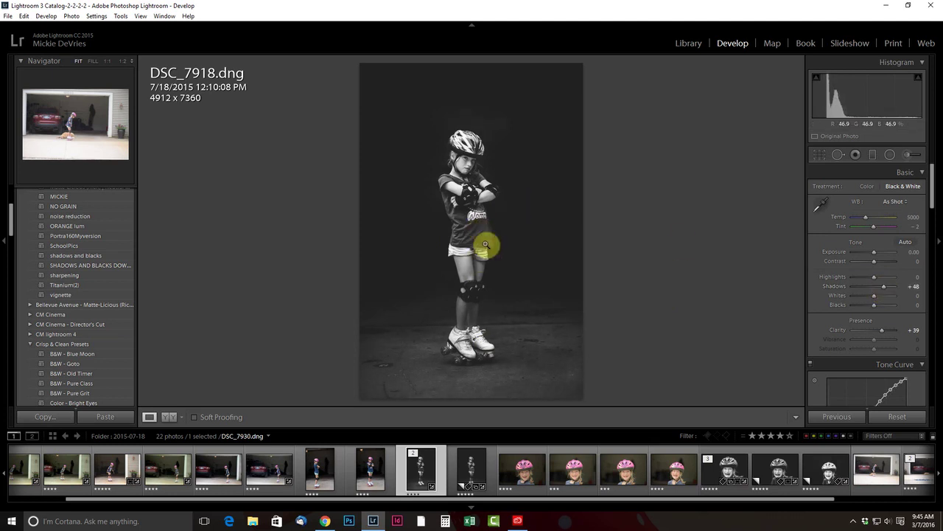
# Compare the photo with its virtual copy side by side in Survey view, and lower its overall highlights to -8 in Develop.
pyautogui.keyDown('ctrl'); pyautogui.click(474, 470); pyautogui.keyUp('ctrl')
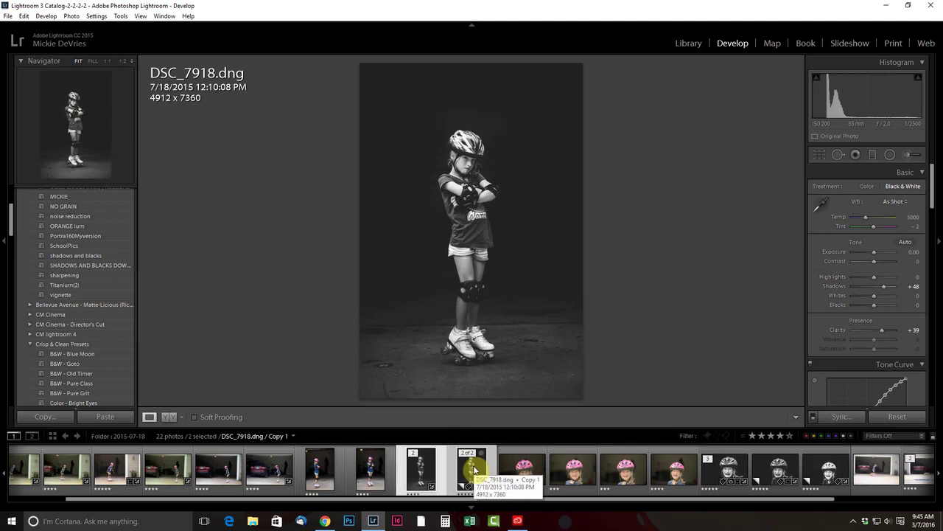
pyautogui.press('e')
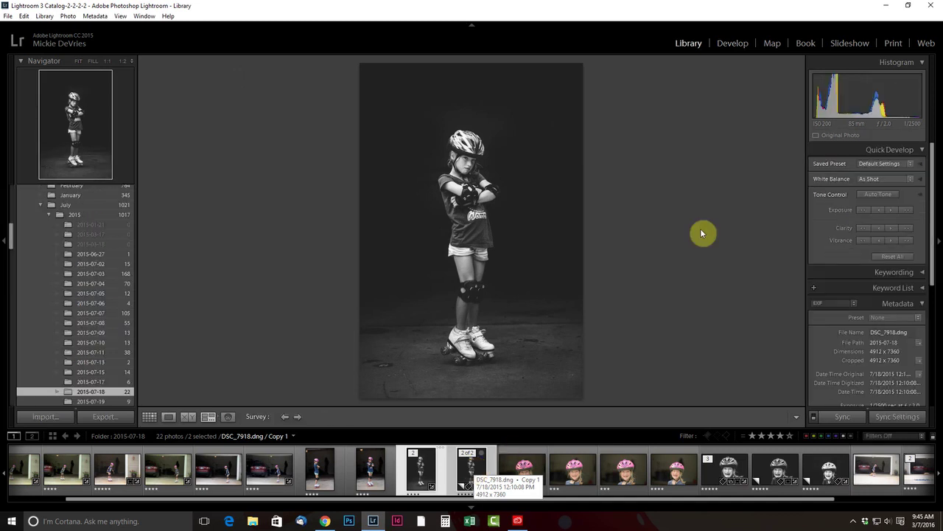
pyautogui.press('n')
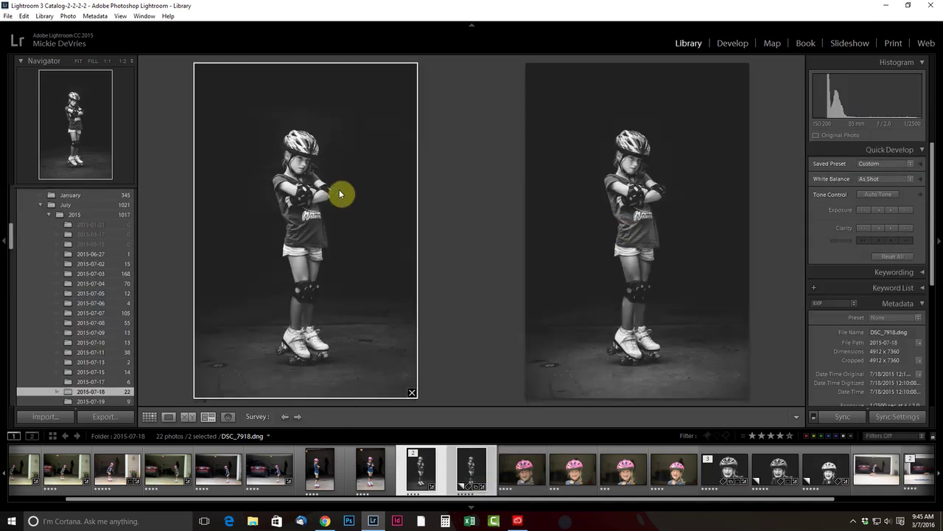
pyautogui.press('e')
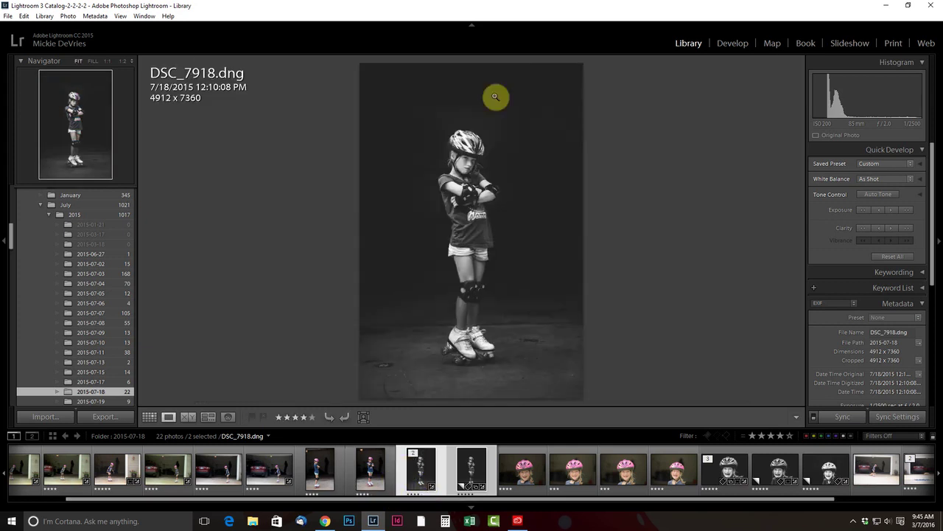
pyautogui.click(736, 44)
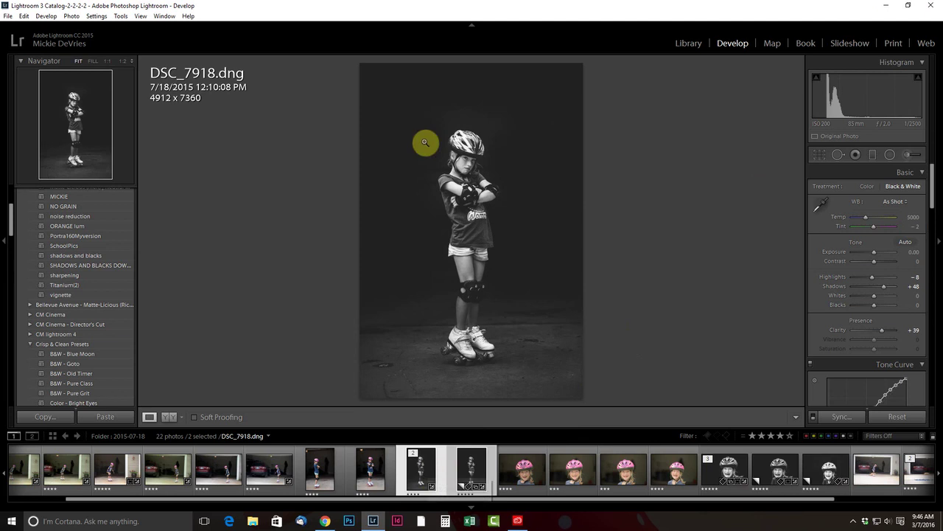
# Open the color photo DSC_7917.dng and load the "darken" preset into the adjustment brush.
pyautogui.click(373, 475)
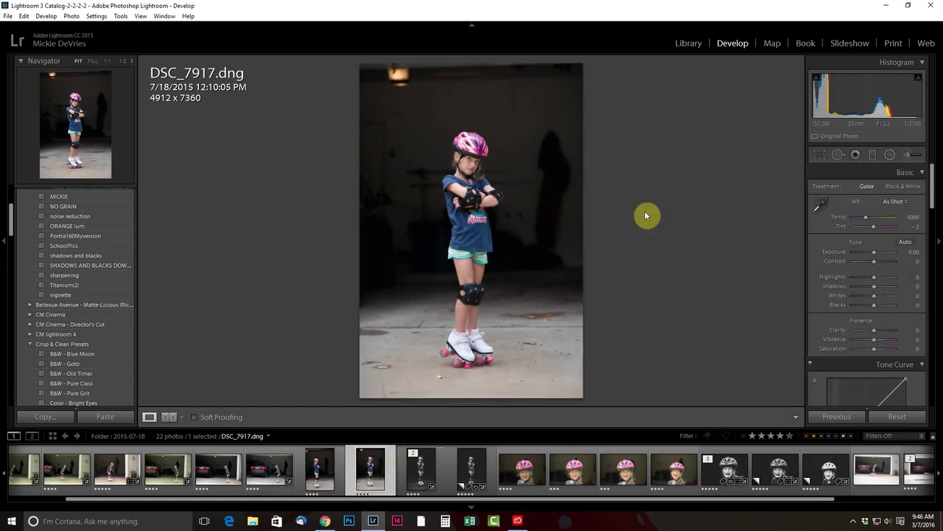
pyautogui.click(911, 156)
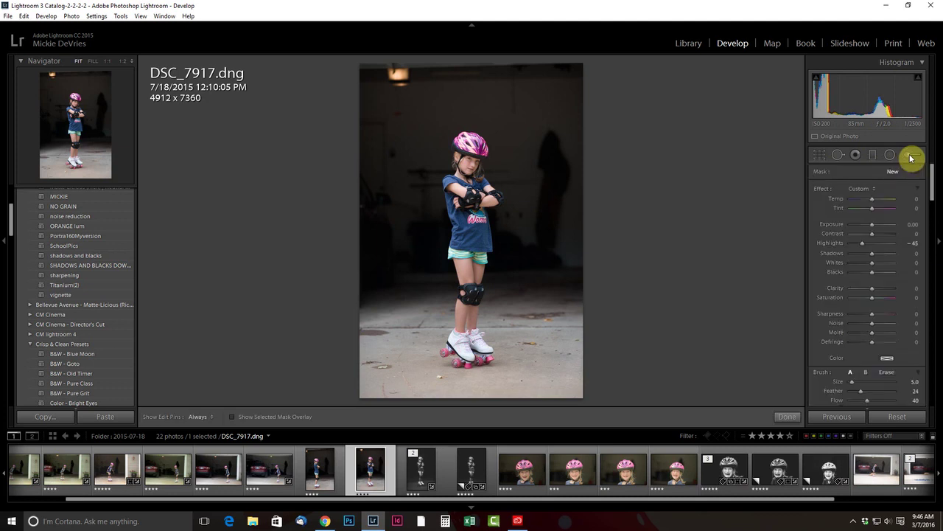
pyautogui.click(855, 189)
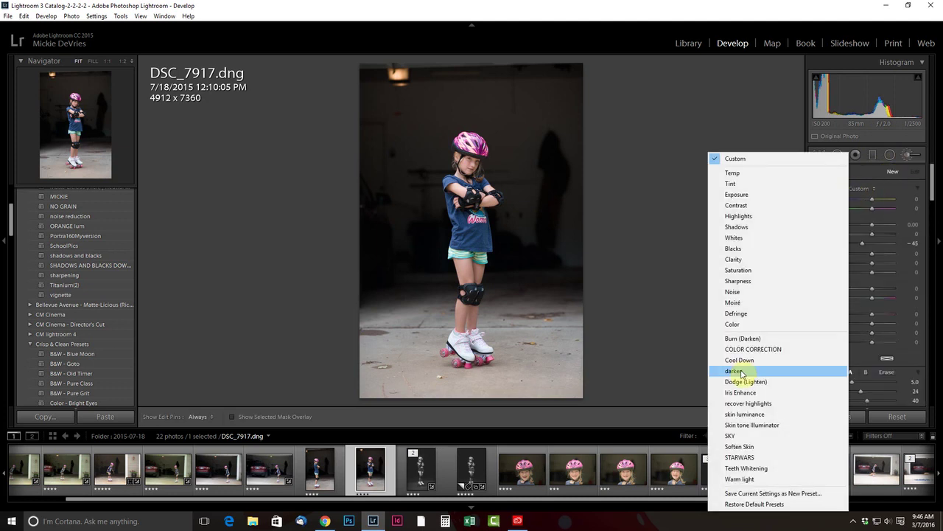
pyautogui.click(739, 371)
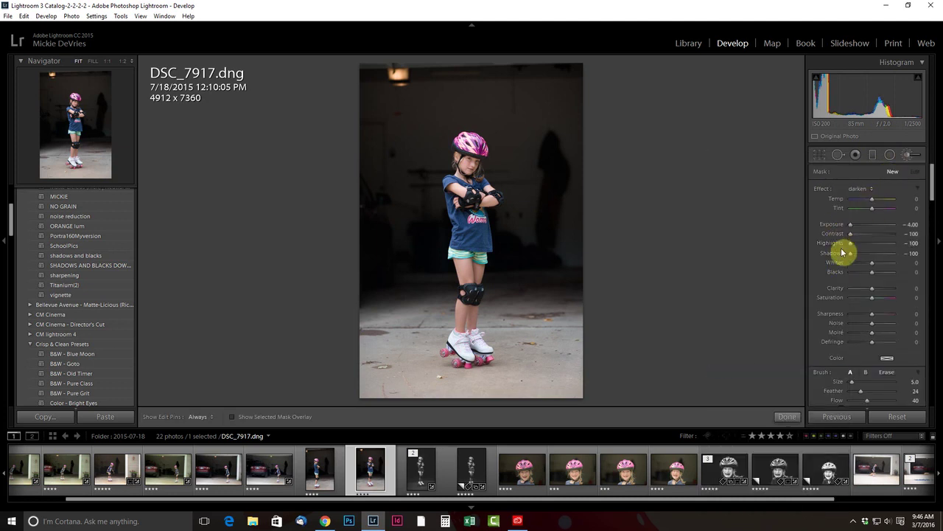
# Paint the darkening over the garage background on both sides of the skater with brush A at size 23.
pyautogui.scroll(4, 572, 101)
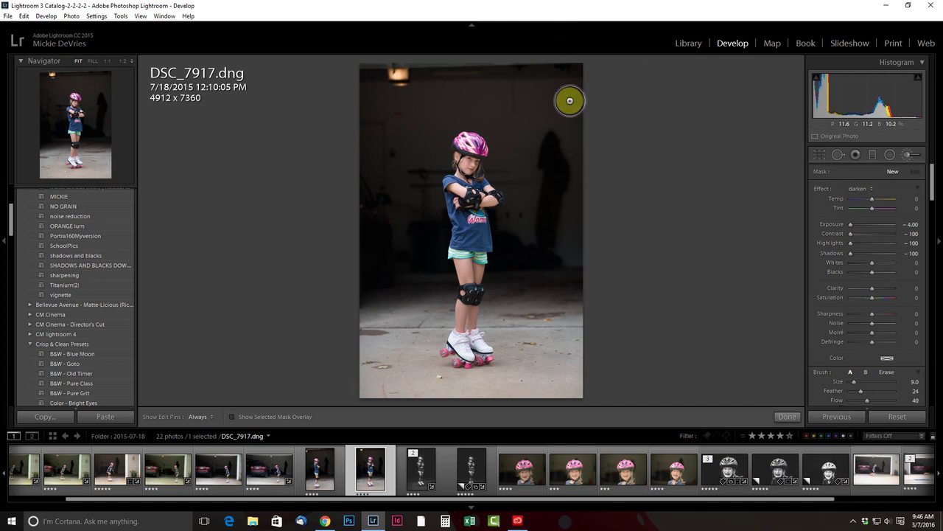
pyautogui.scroll(5, 570, 101)
pyautogui.moveTo(570, 96)
pyautogui.mouseDown()
pyautogui.moveTo(445, 39)
pyautogui.moveTo(416, 146)
pyautogui.moveTo(395, 149)
pyautogui.moveTo(415, 263)
pyautogui.moveTo(389, 109)
pyautogui.moveTo(379, 143)
pyautogui.moveTo(513, 66)
pyautogui.moveTo(484, 79)
pyautogui.moveTo(523, 101)
pyautogui.moveTo(501, 97)
pyautogui.moveTo(540, 182)
pyautogui.moveTo(523, 163)
pyautogui.moveTo(542, 168)
pyautogui.moveTo(581, 224)
pyautogui.moveTo(574, 187)
pyautogui.moveTo(551, 234)
pyautogui.mouseUp()
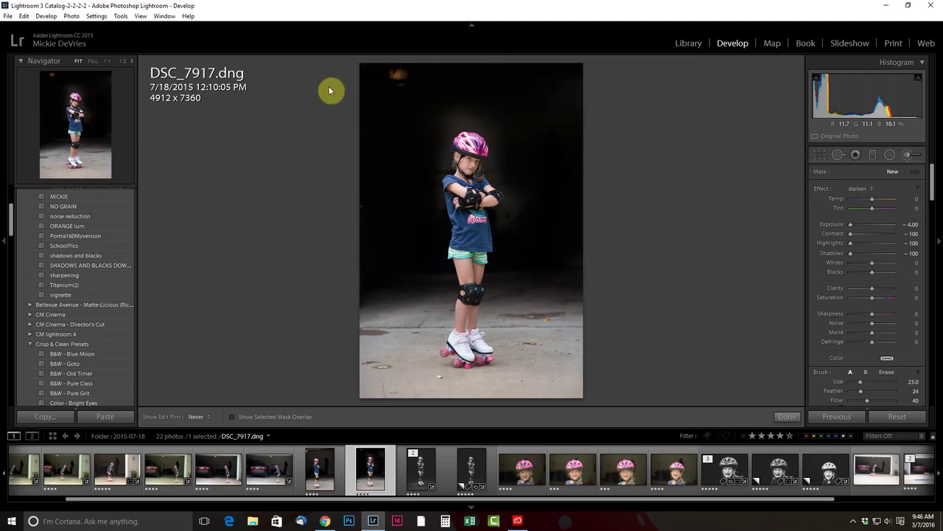
pyautogui.moveTo(427, 69)
pyautogui.mouseDown()
pyautogui.moveTo(582, 152)
pyautogui.moveTo(462, 65)
pyautogui.moveTo(376, 82)
pyautogui.moveTo(353, 88)
pyautogui.mouseUp()
# Paint the darkening close around the skater's helmet and body, using brush sizes 5 and 7.
pyautogui.scroll(-1, 401, 170)
pyautogui.scroll(-5, 402, 170)
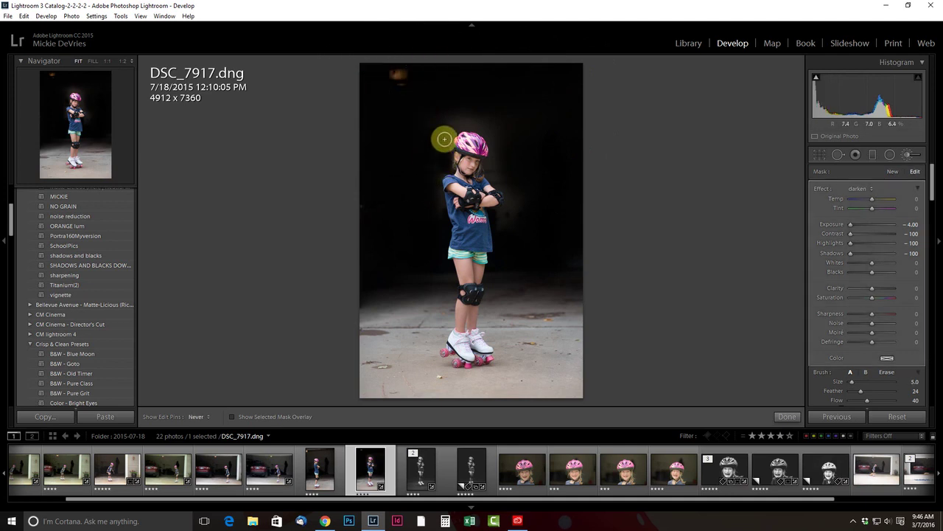
pyautogui.moveTo(491, 124)
pyautogui.mouseDown()
pyautogui.moveTo(501, 143)
pyautogui.moveTo(490, 164)
pyautogui.mouseUp()
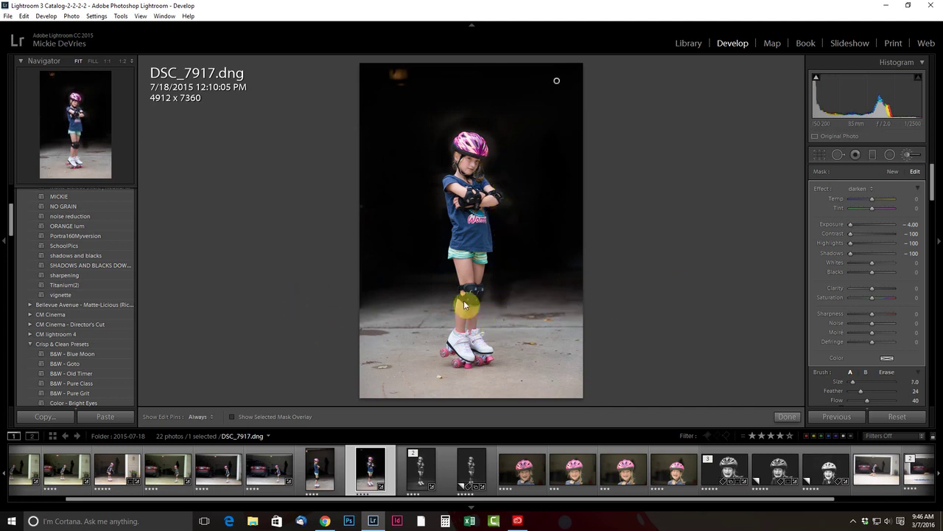
# Paint a new darken mask over the remaining light spot and the upper garage background with brush size 15.
pyautogui.click(895, 174)
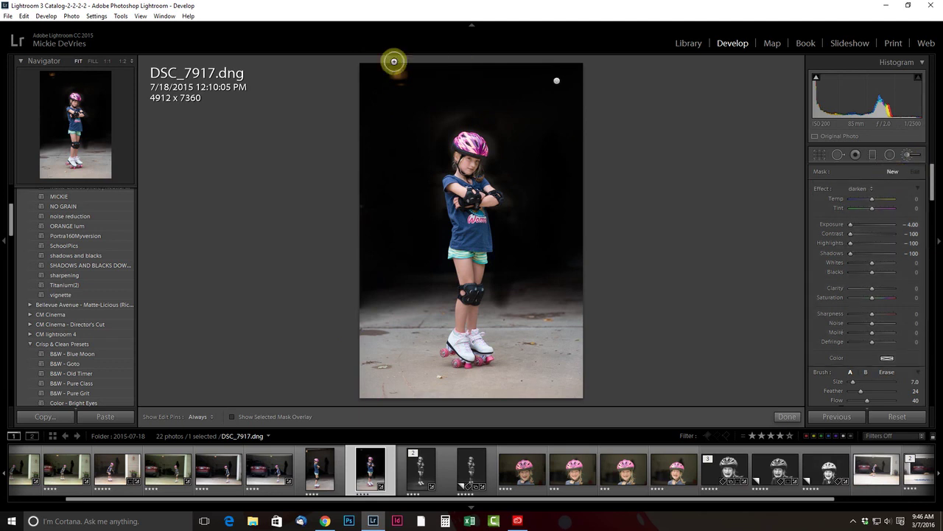
pyautogui.moveTo(447, 84)
pyautogui.mouseDown()
pyautogui.moveTo(341, 79)
pyautogui.moveTo(437, 74)
pyautogui.moveTo(358, 78)
pyautogui.moveTo(431, 75)
pyautogui.moveTo(372, 99)
pyautogui.moveTo(420, 103)
pyautogui.moveTo(430, 140)
pyautogui.moveTo(580, 63)
pyautogui.mouseUp()
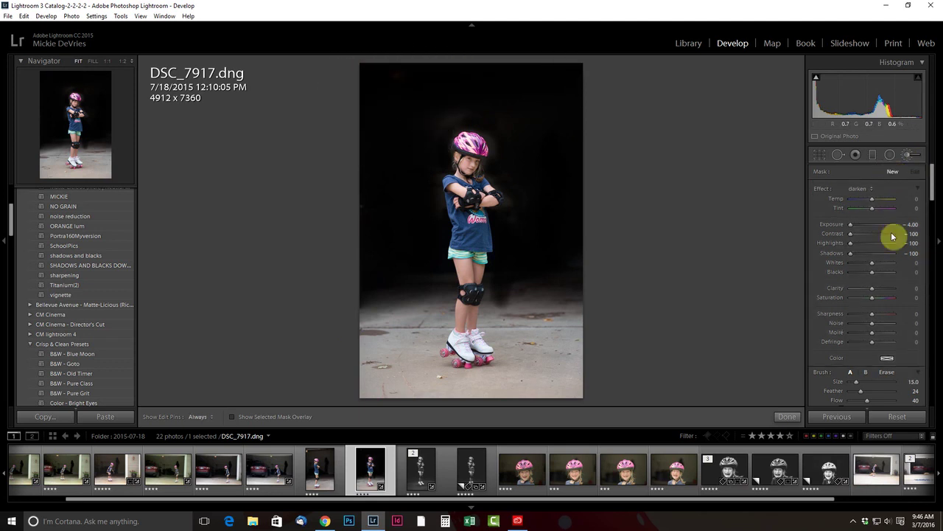
# Paint a new mask over the concrete floor around the skater's legs with exposure -1.82 and brush size 27, and close the adjustment brush.
pyautogui.click(894, 173)
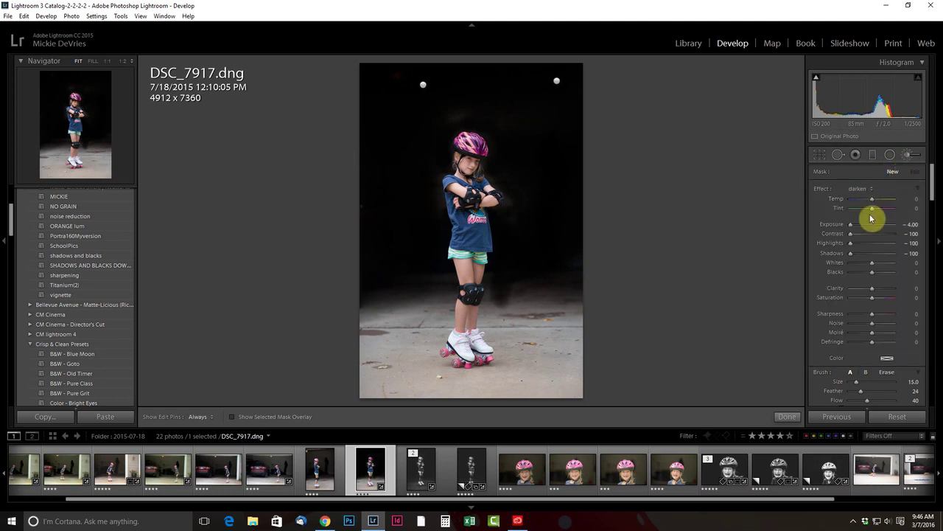
pyautogui.scroll(4, 479, 336)
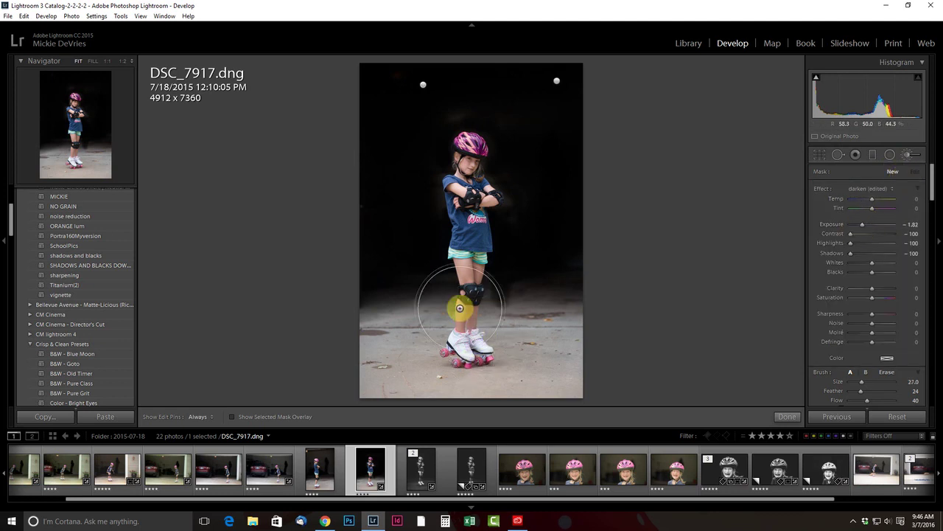
pyautogui.moveTo(341, 321)
pyautogui.mouseDown()
pyautogui.moveTo(625, 324)
pyautogui.moveTo(541, 298)
pyautogui.moveTo(262, 325)
pyautogui.mouseUp()
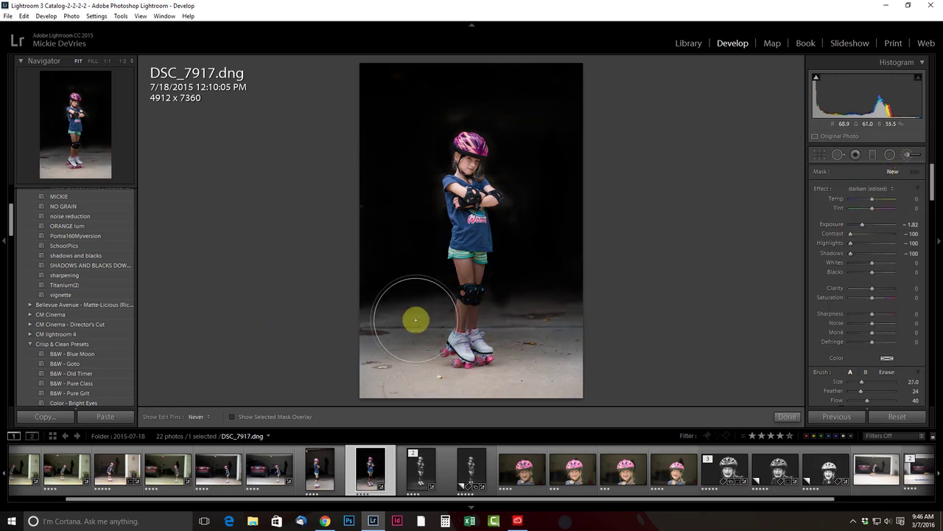
pyautogui.moveTo(415, 320)
pyautogui.mouseDown()
pyautogui.moveTo(551, 237)
pyautogui.moveTo(545, 195)
pyautogui.moveTo(559, 296)
pyautogui.moveTo(617, 270)
pyautogui.mouseUp()
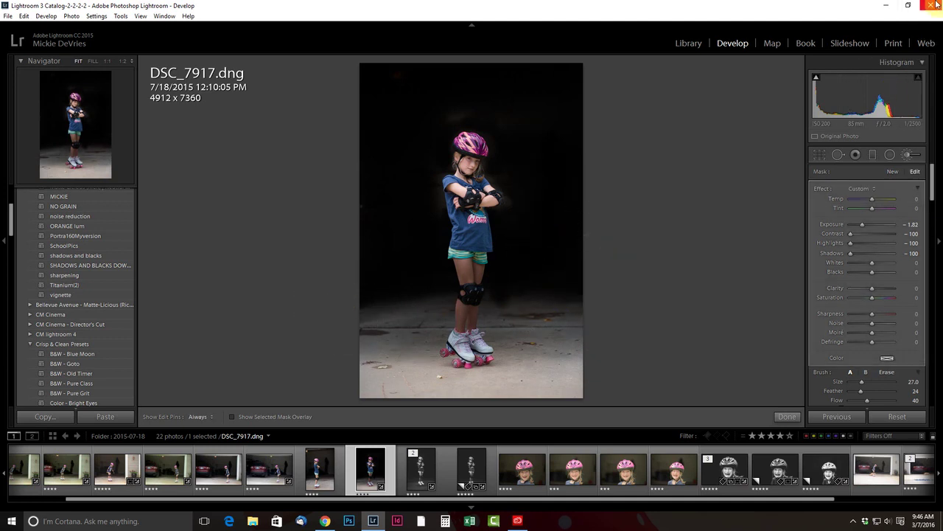
pyautogui.click(898, 154)
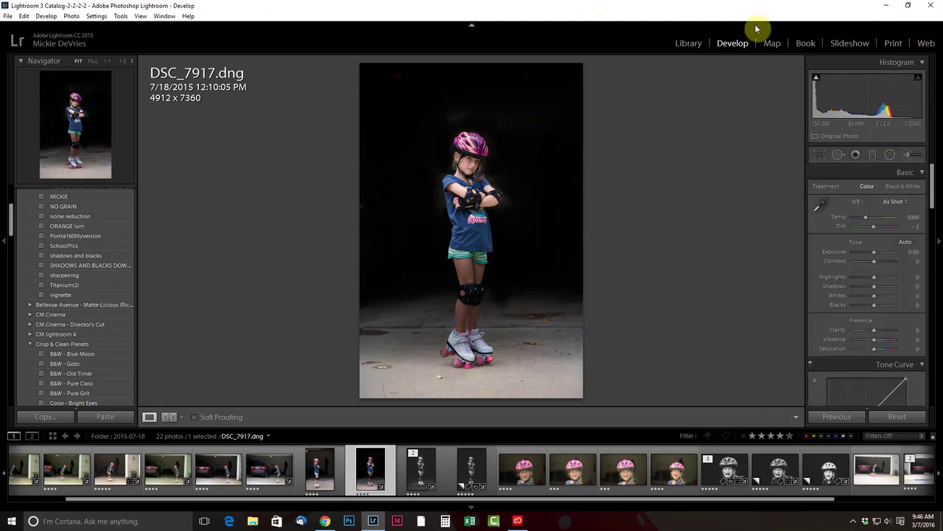
# Open the finished black-and-white portrait DSC_7918.dng for viewing.
pyautogui.click(422, 476)
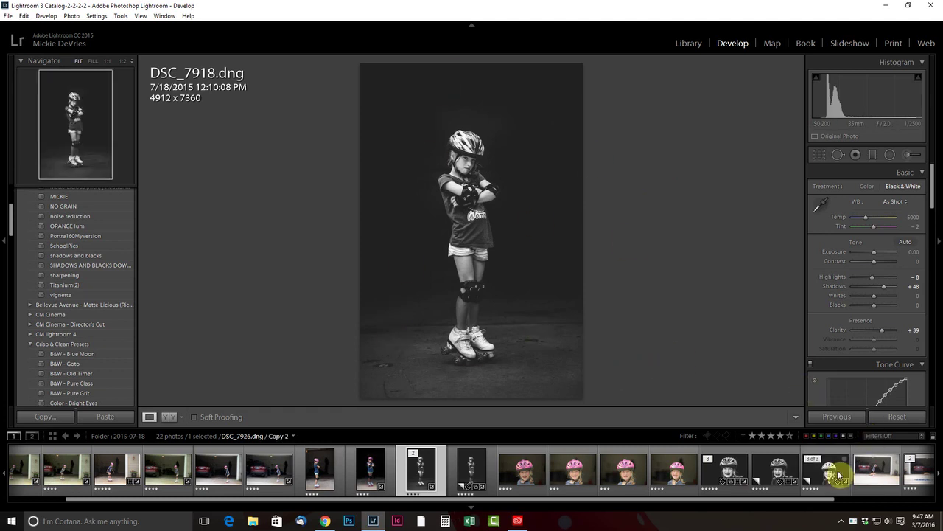
pyautogui.click(841, 522)
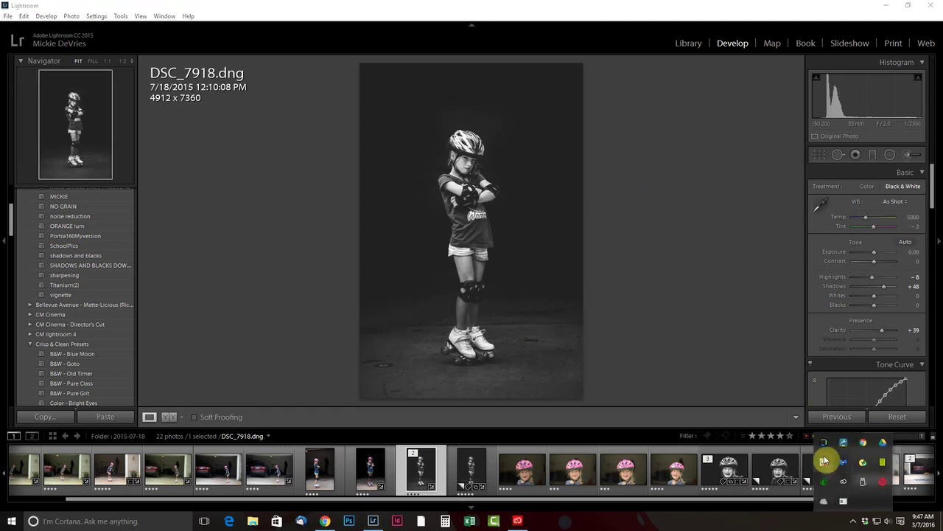
pyautogui.rightClick(834, 286)
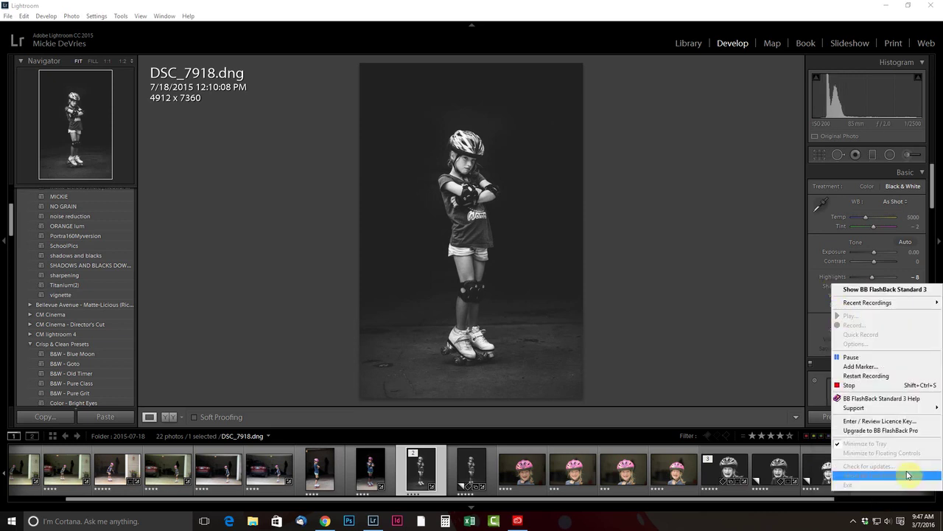